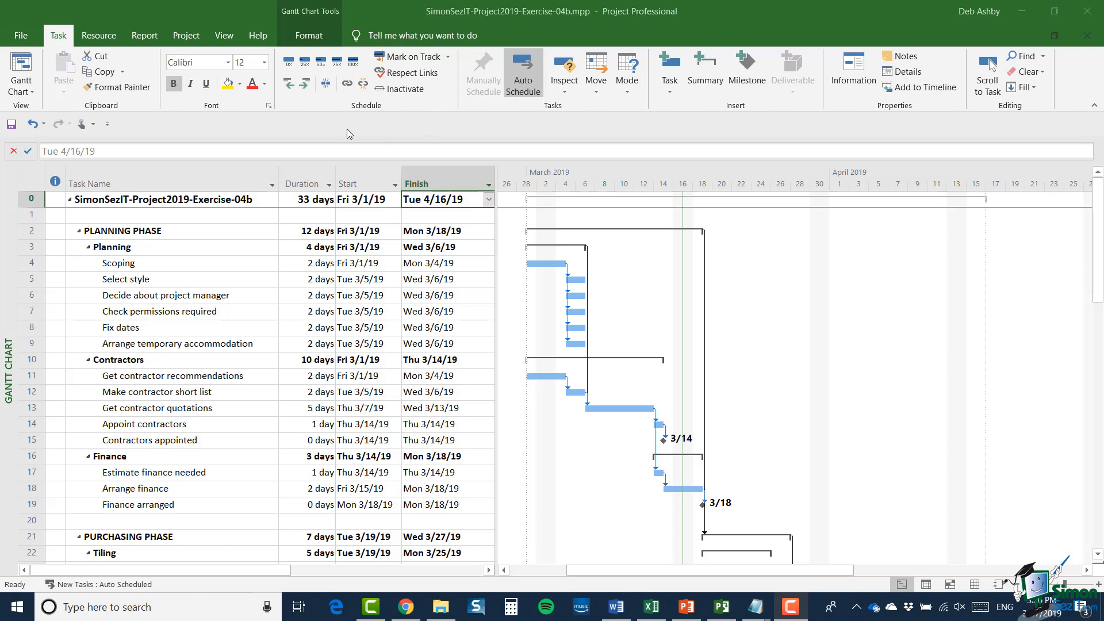
# - Browse the complete list of available views, and close it without applying any
pyautogui.click(227, 36)
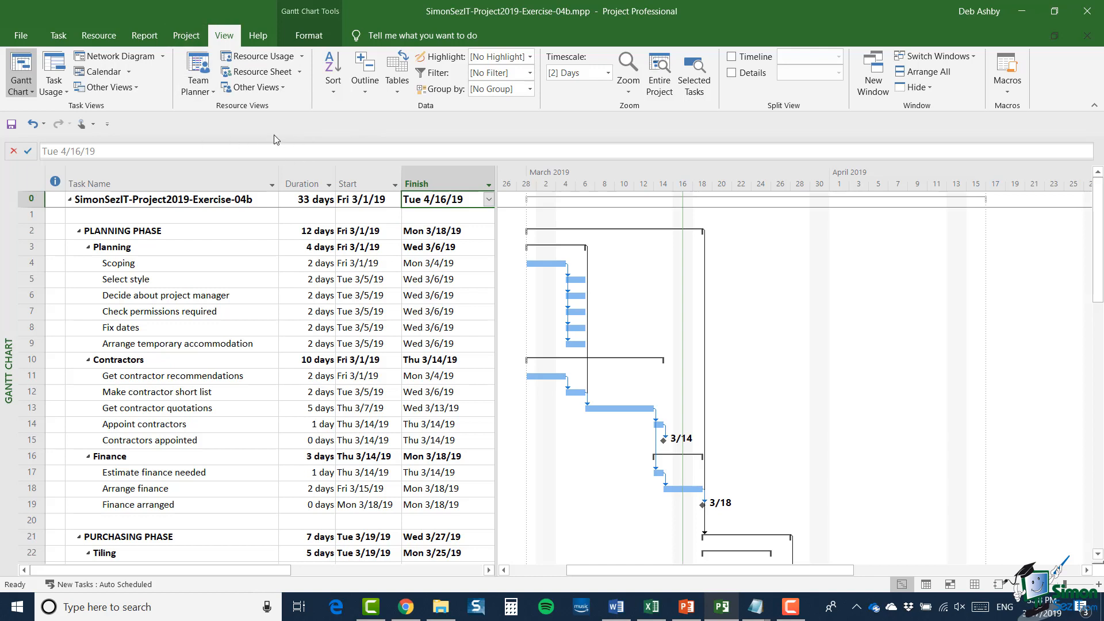
pyautogui.click(282, 87)
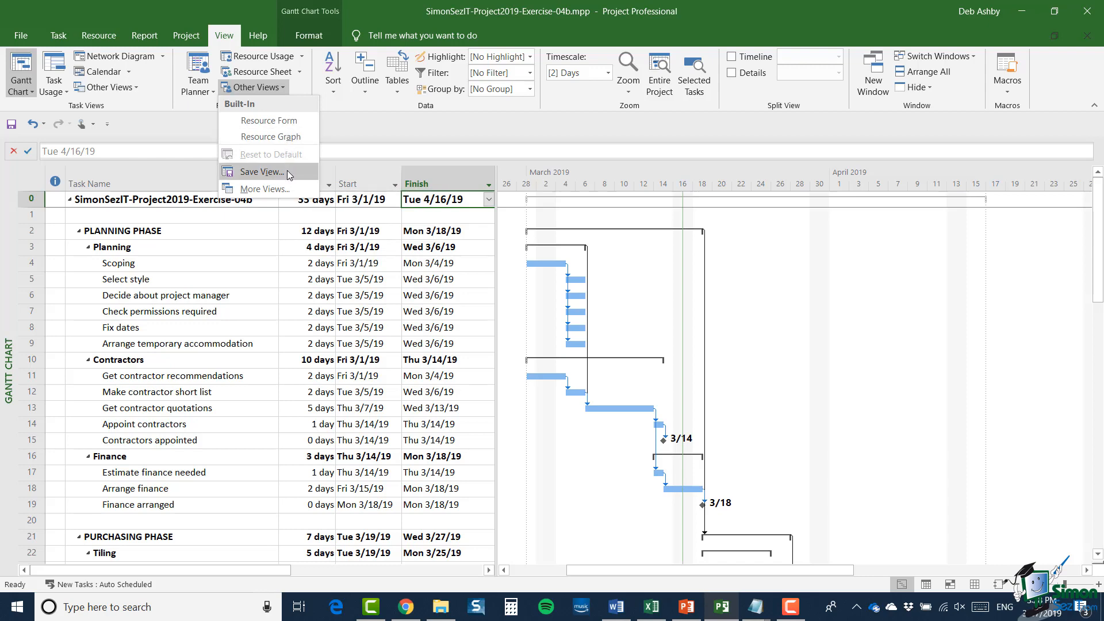
pyautogui.click(262, 189)
pyautogui.moveTo(272, 64); pyautogui.dragTo(391, 116)
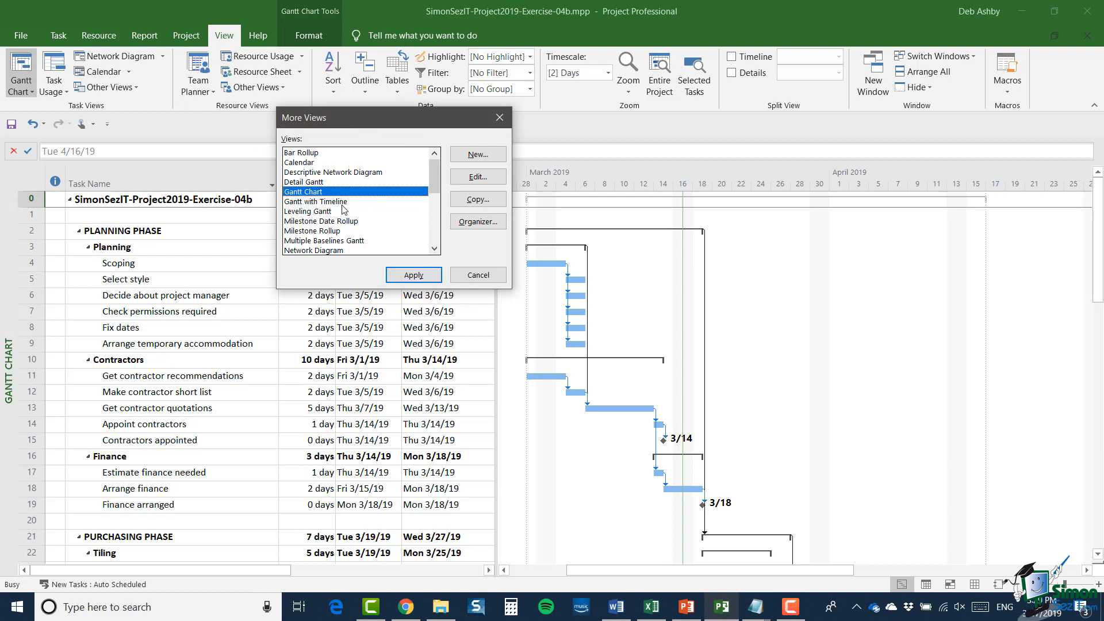
pyautogui.moveTo(436, 177); pyautogui.dragTo(436, 177)
pyautogui.click(487, 274)
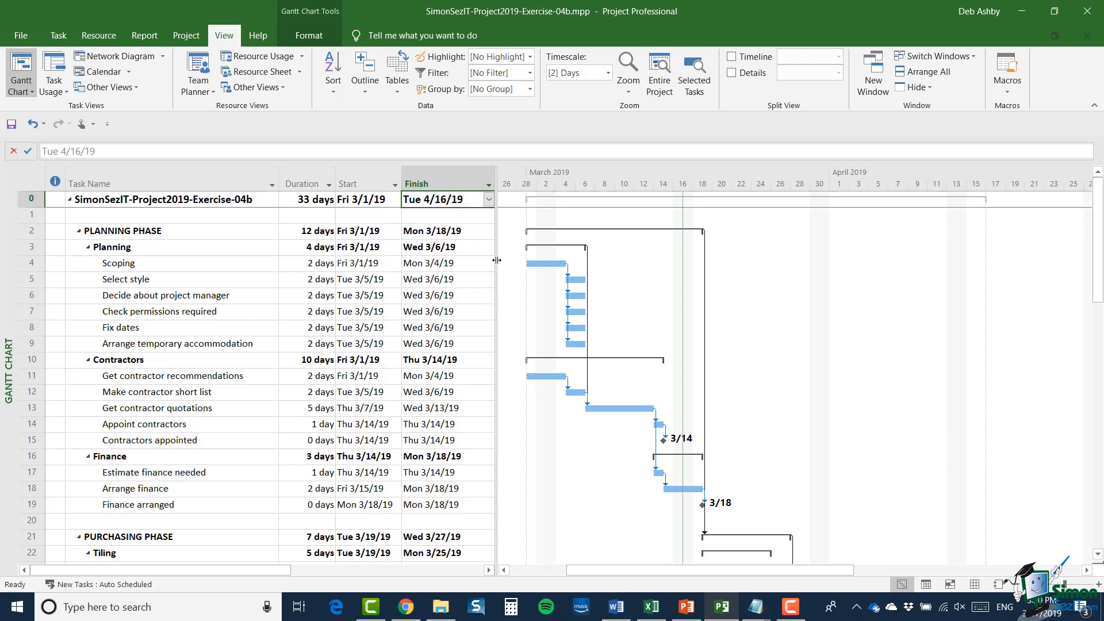
# - Widen the Gantt Chart table to reveal the Predecessors and Successors columns, narrowing the Predecessors column and widening the Start column
pyautogui.moveTo(497, 260)
pyautogui.mouseDown()
pyautogui.moveTo(838, 256)
pyautogui.moveTo(541, 246)
pyautogui.moveTo(740, 280)
pyautogui.moveTo(503, 253)
pyautogui.mouseUp()
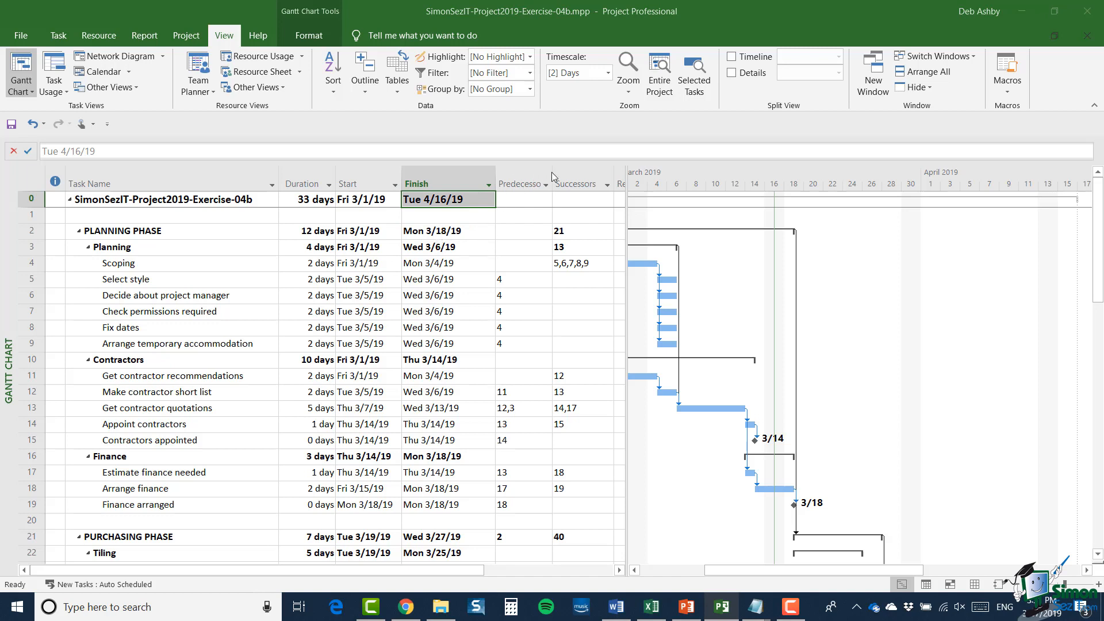
pyautogui.click(531, 203)
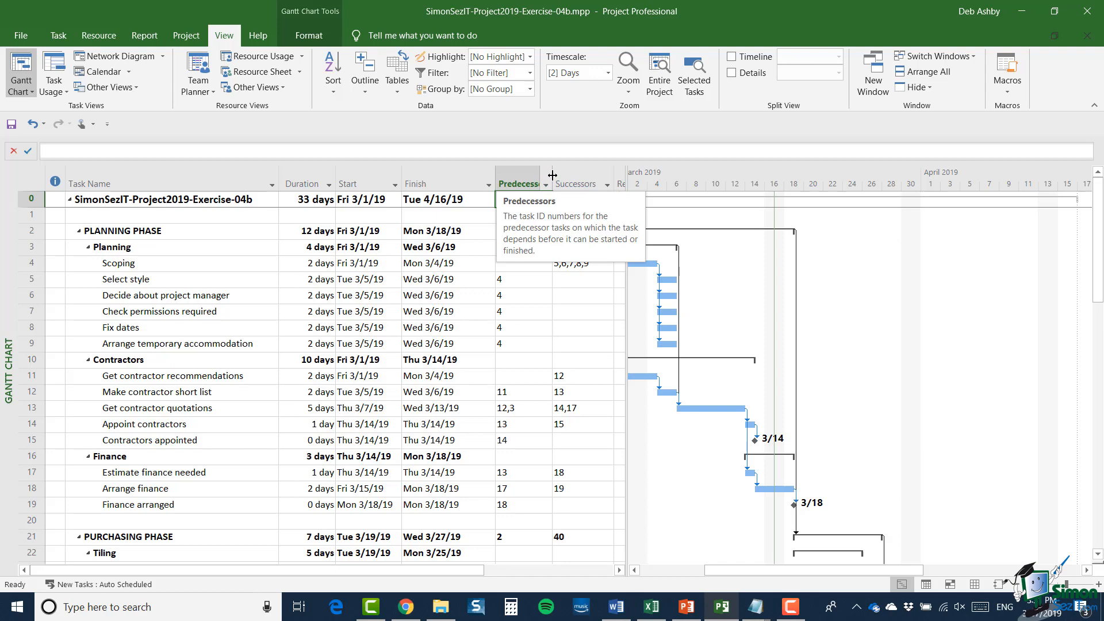
pyautogui.moveTo(552, 174); pyautogui.dragTo(552, 174)
pyautogui.moveTo(546, 175)
pyautogui.mouseDown()
pyautogui.moveTo(507, 174)
pyautogui.moveTo(550, 191)
pyautogui.mouseUp()
pyautogui.click(510, 181)
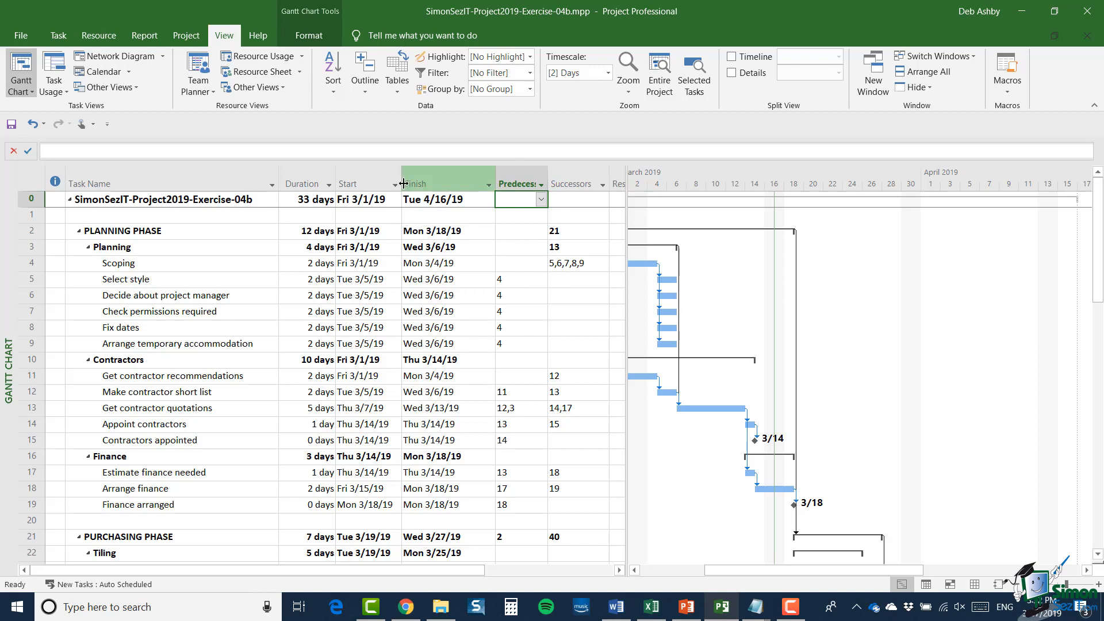
pyautogui.moveTo(401, 180); pyautogui.dragTo(423, 183)
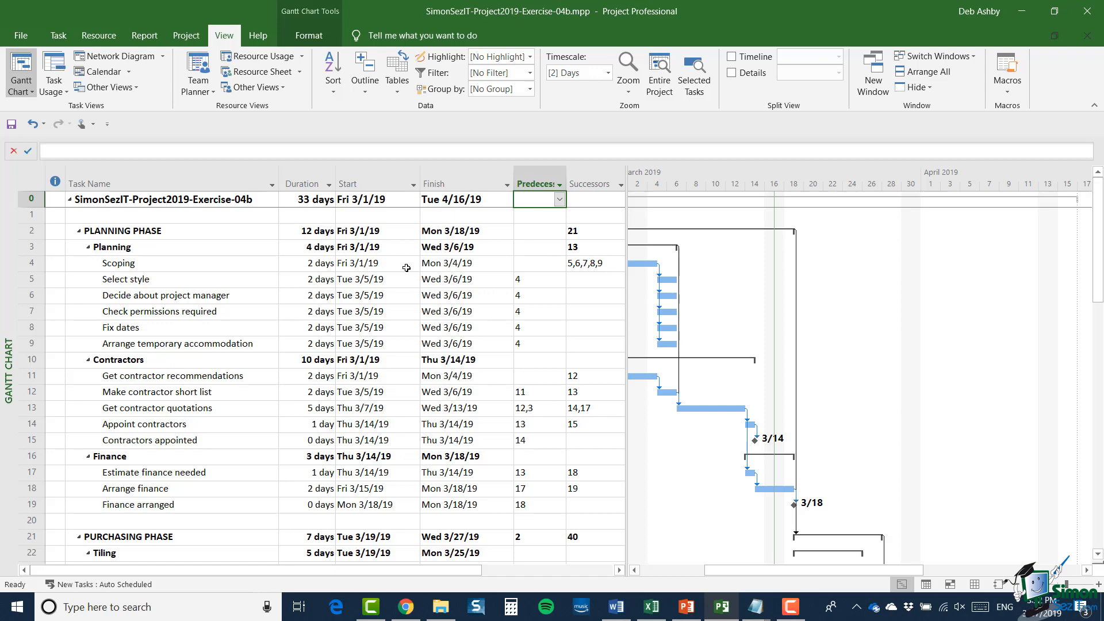
# - Switch to the Task Usage view and widen the task table up to the Finish column, along with its Task Name column
pyautogui.click(57, 69)
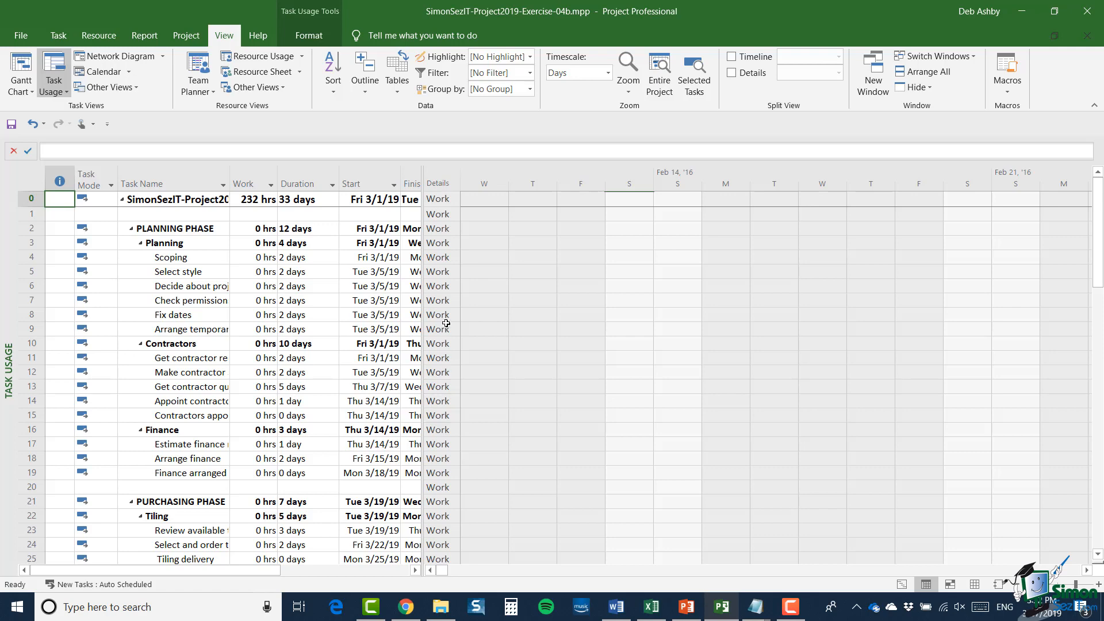
pyautogui.moveTo(423, 226); pyautogui.dragTo(494, 264)
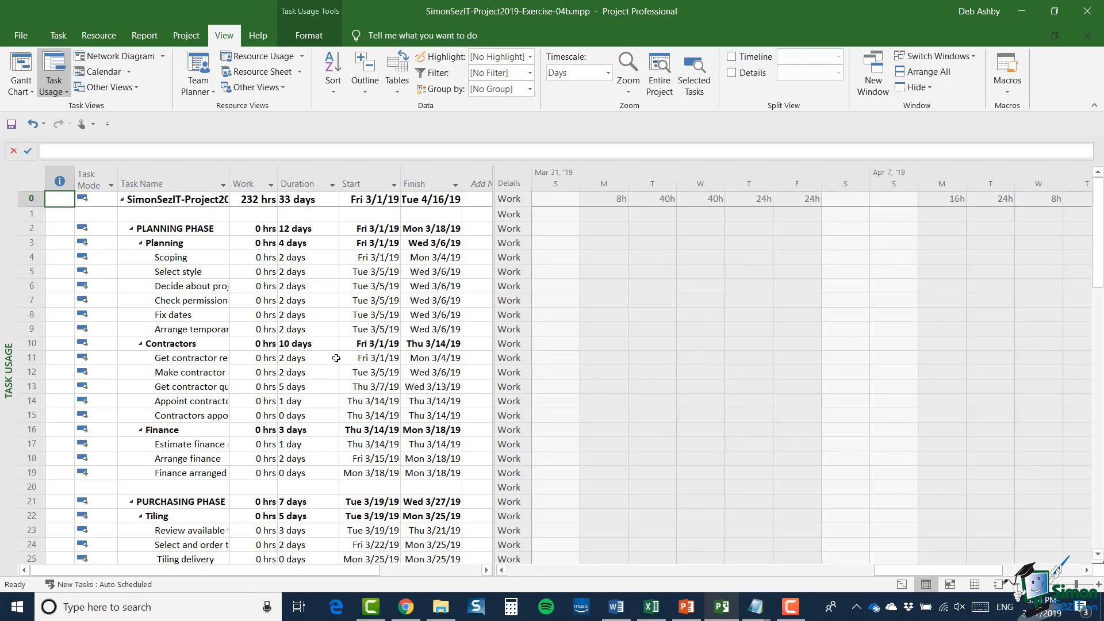
pyautogui.scroll(-3, 336, 358)
pyautogui.scroll(-8, 337, 358)
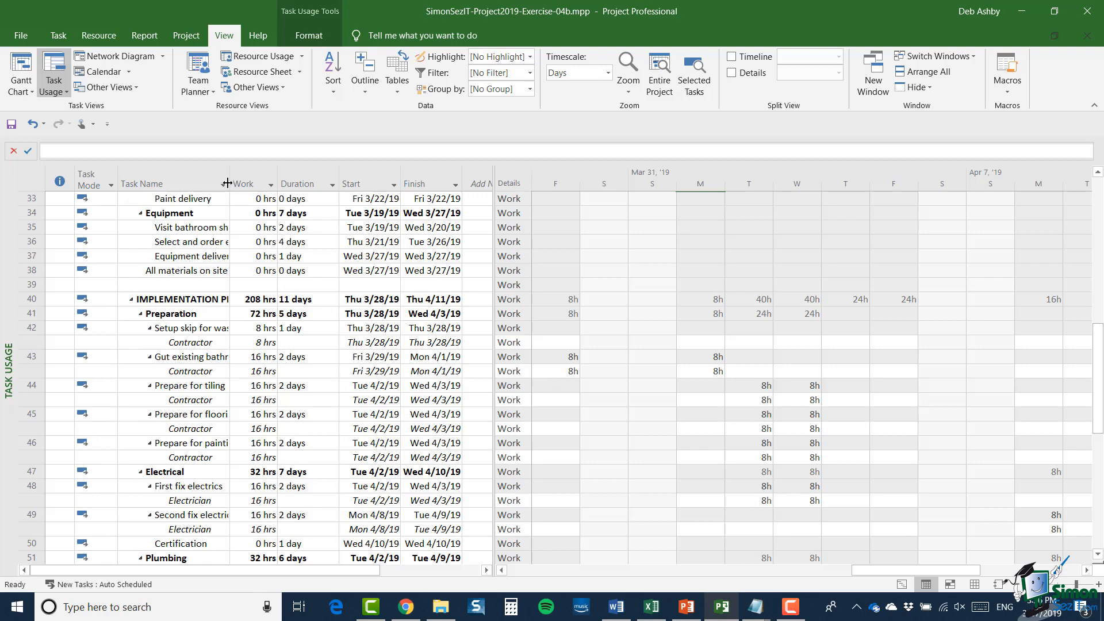
pyautogui.moveTo(230, 184); pyautogui.dragTo(280, 184)
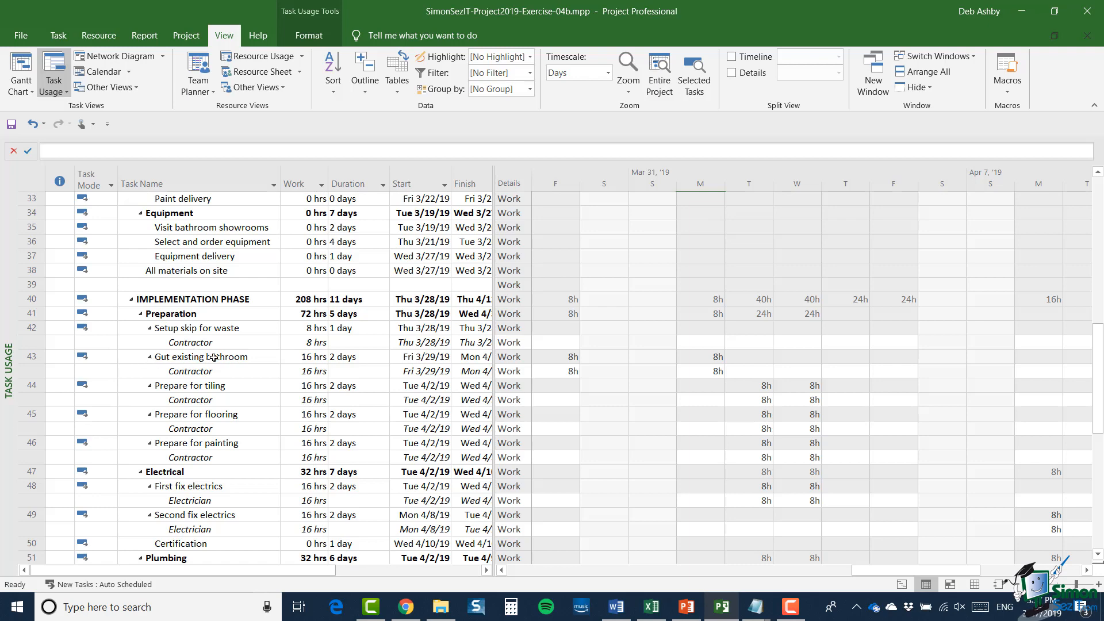
# - Examine the scheduled work hours and resource assignments of the Preparation tasks and the remaining Implementation Phase tasks
pyautogui.click(33, 355)
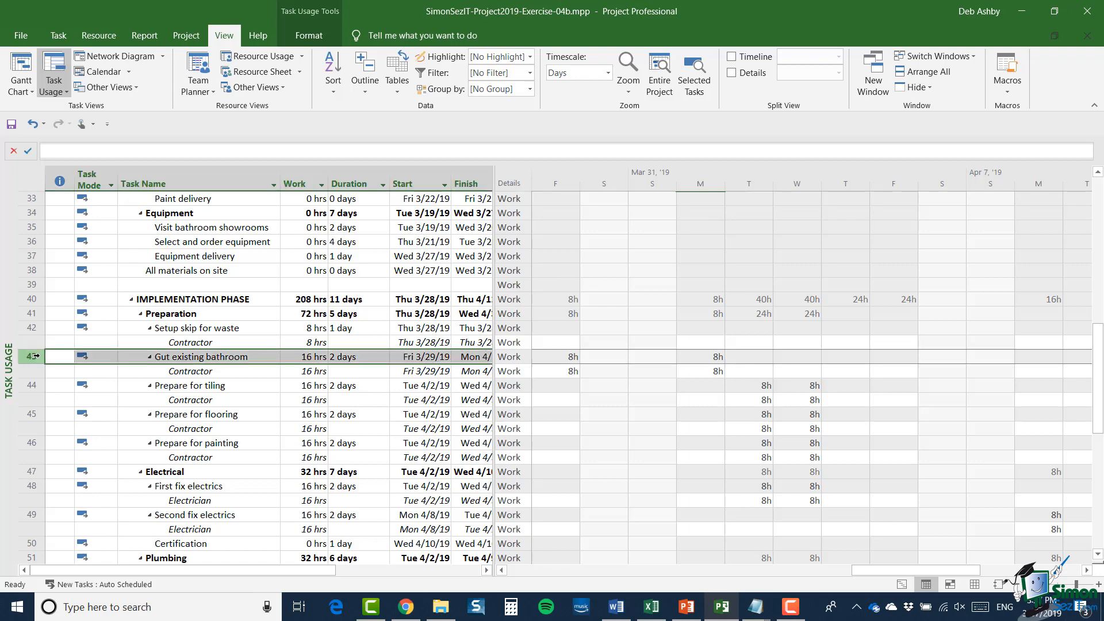
pyautogui.click(33, 370)
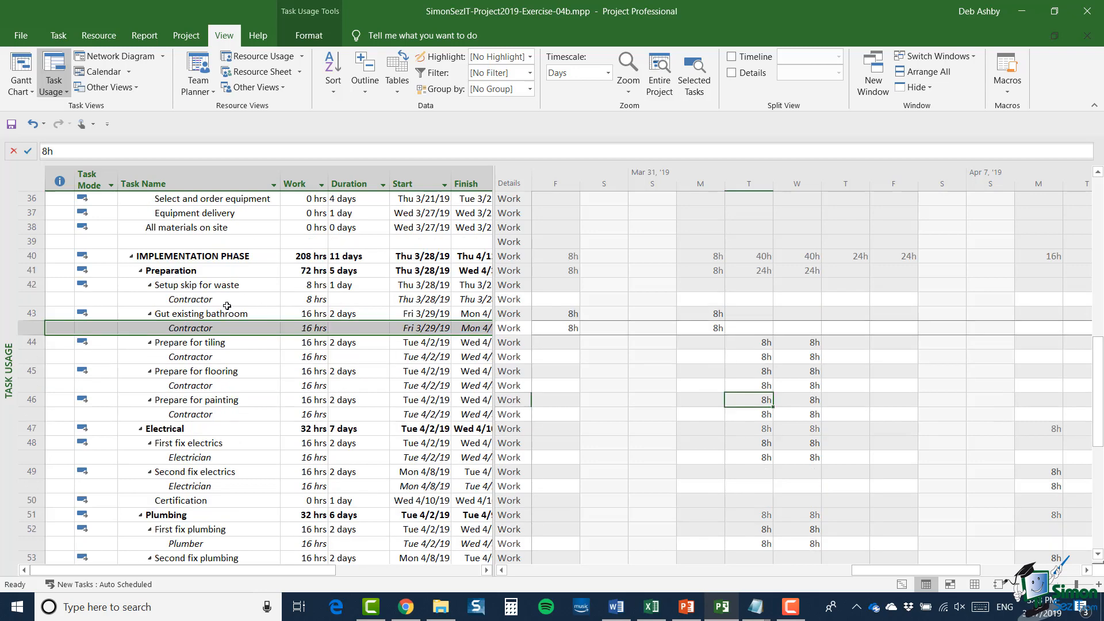
pyautogui.click(32, 272)
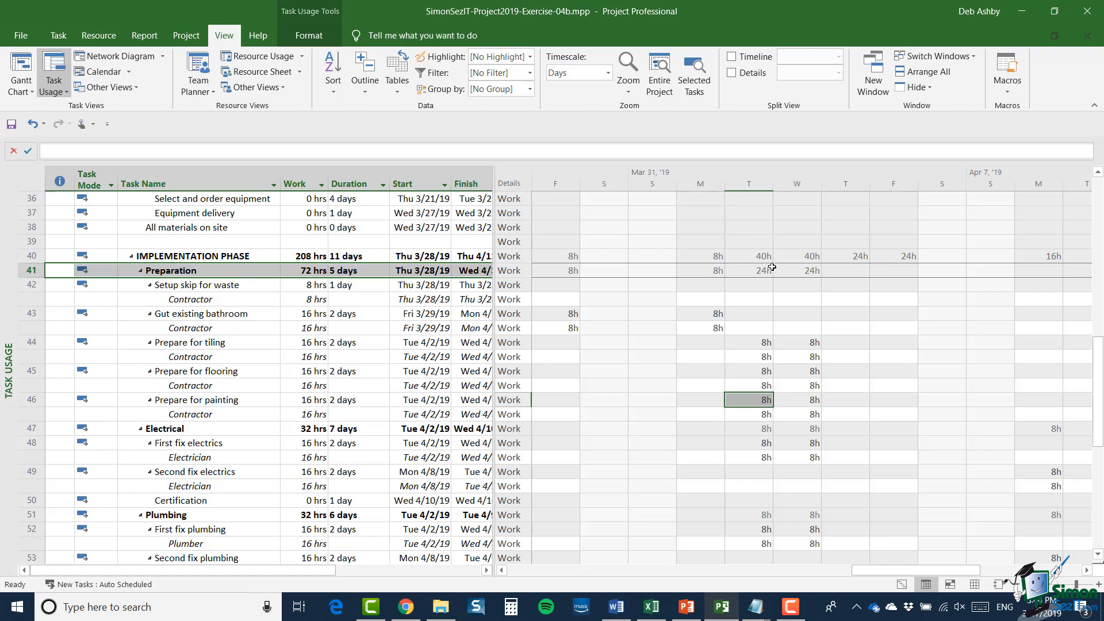
pyautogui.click(754, 342)
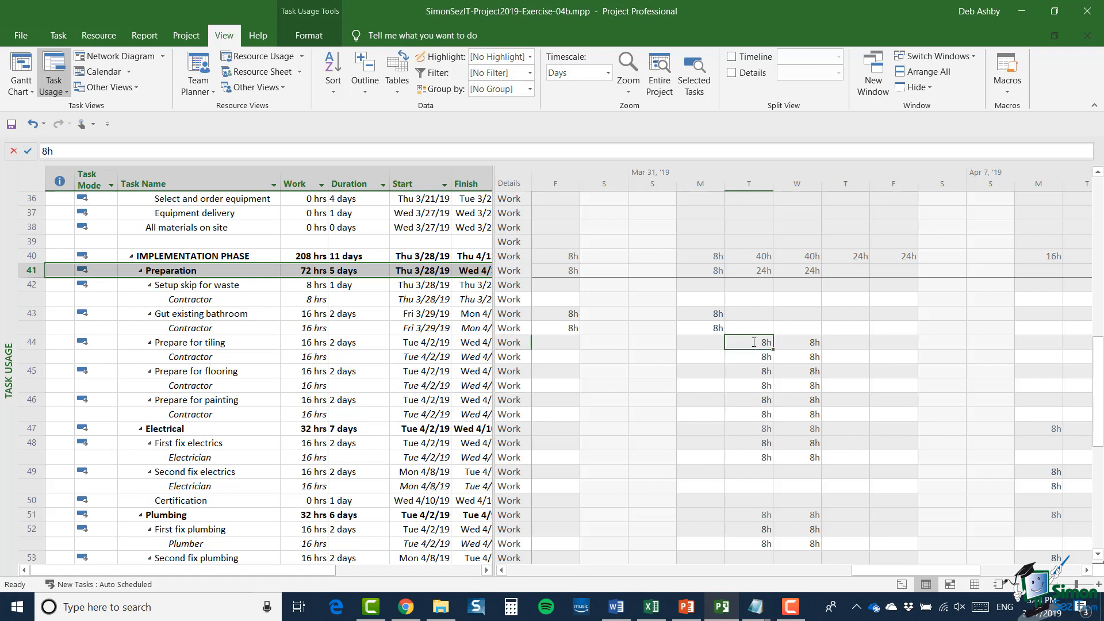
pyautogui.click(755, 371)
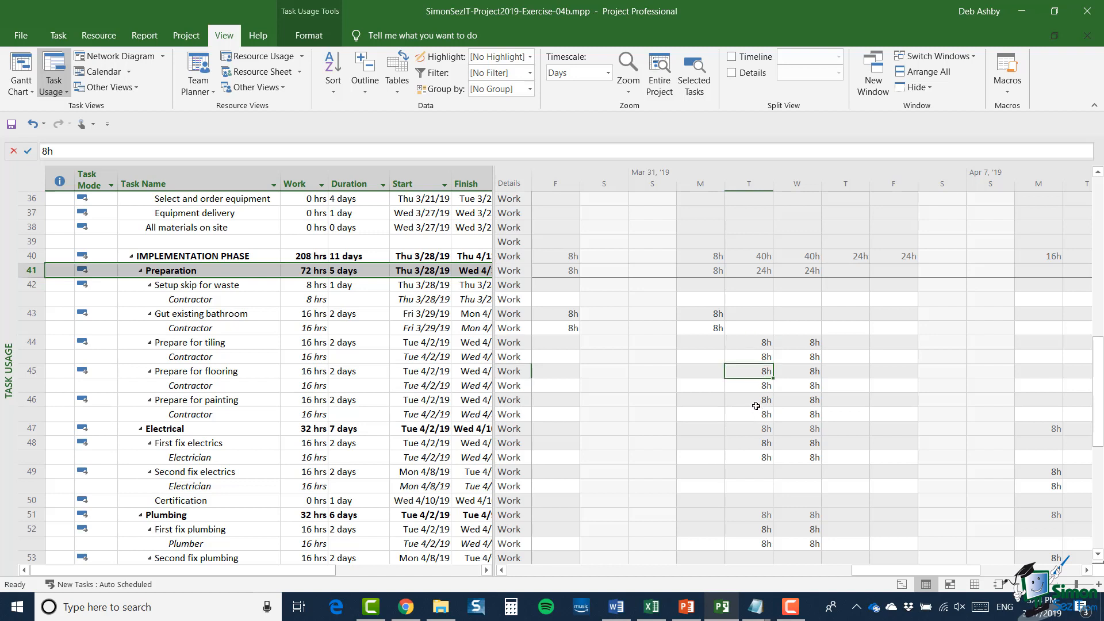
pyautogui.click(756, 403)
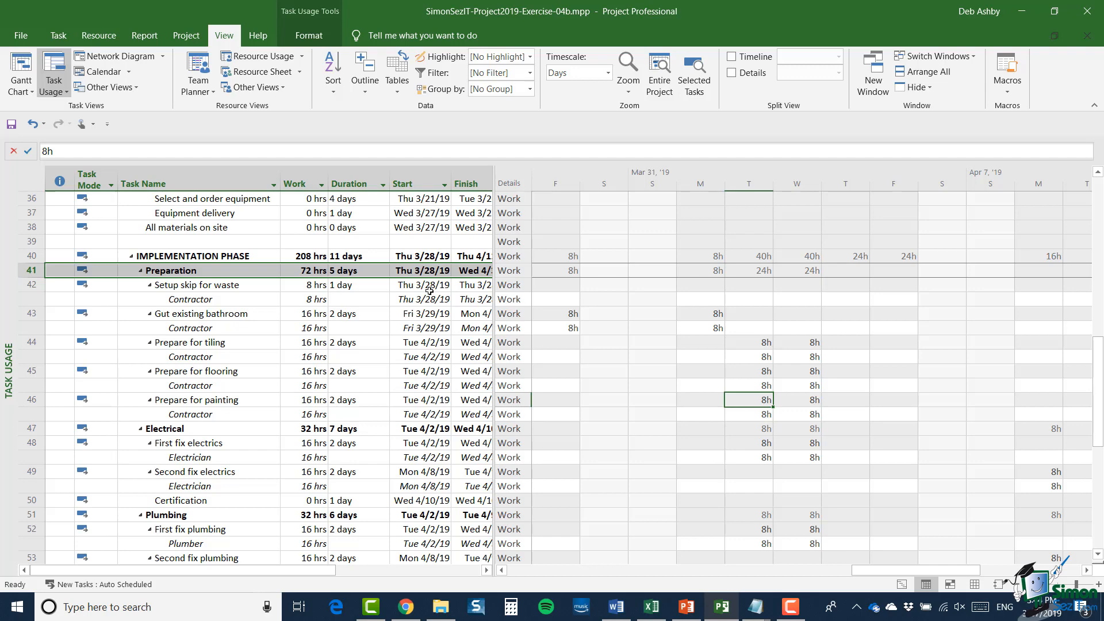
pyautogui.scroll(-3, 359, 317)
pyautogui.scroll(-2, 360, 318)
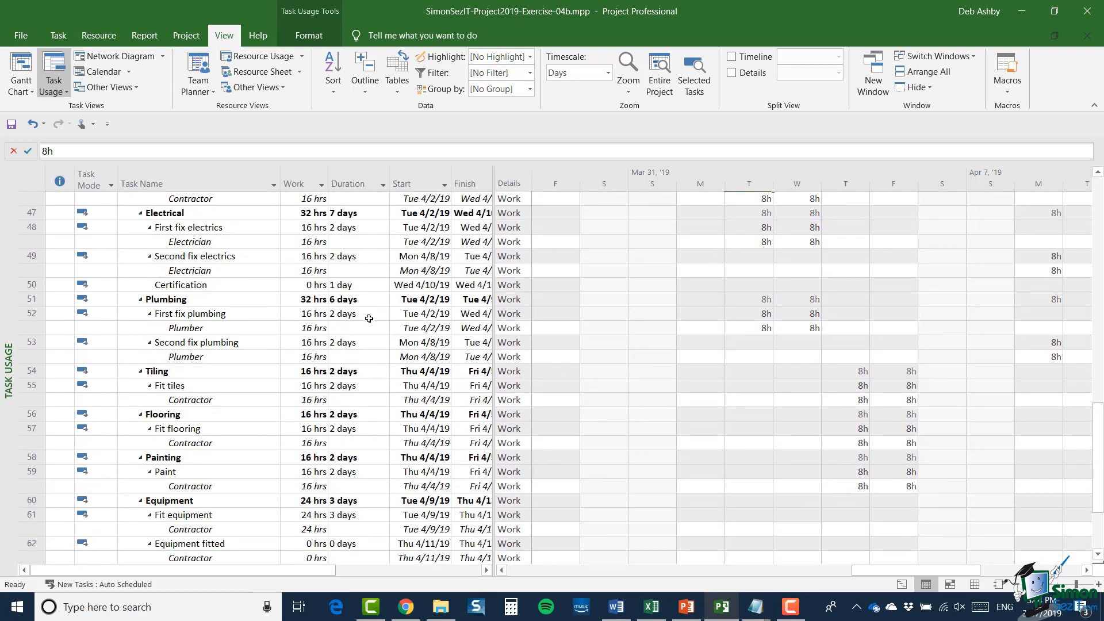
pyautogui.scroll(-1, 369, 318)
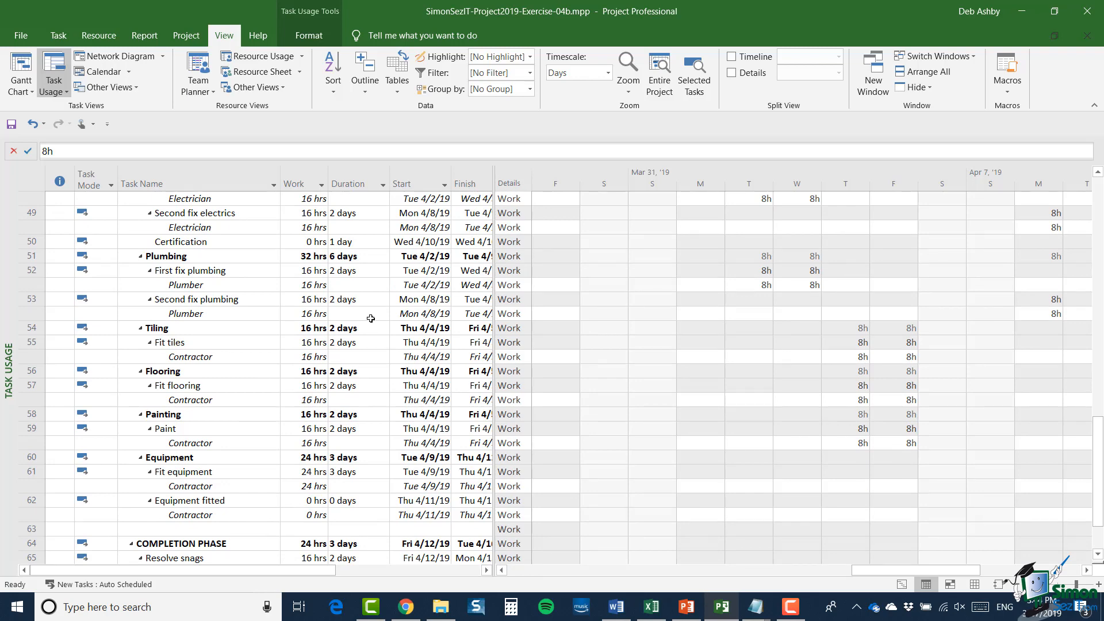
pyautogui.scroll(9, 371, 318)
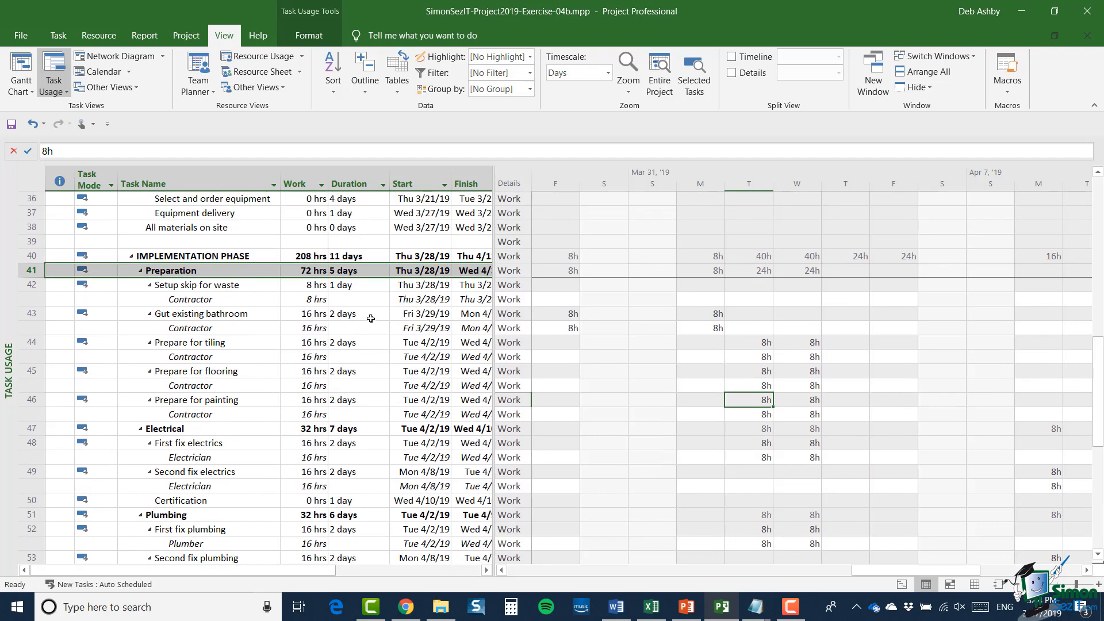
pyautogui.scroll(7, 369, 319)
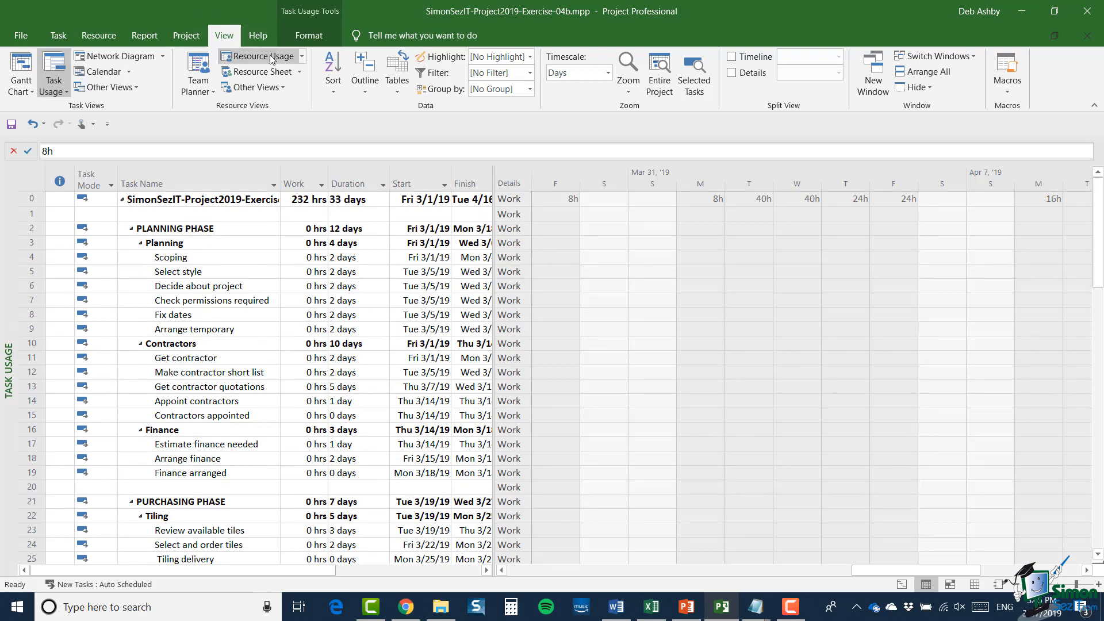
# - Collapse the task outline to Level 2 and further to Level 1 so only the project phases are listed
pyautogui.click(370, 91)
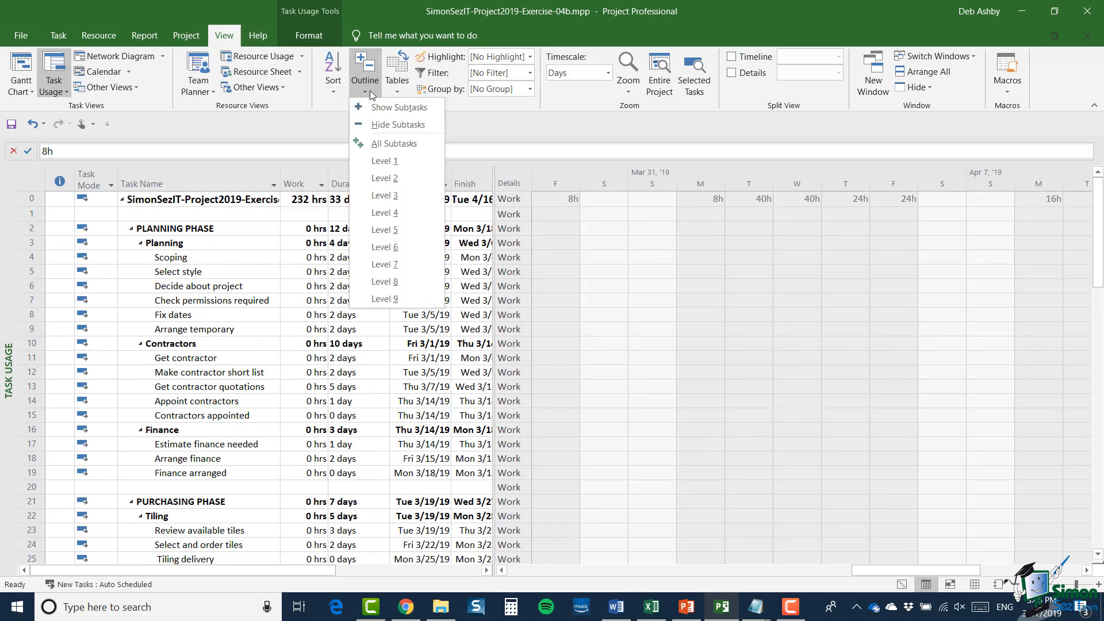
pyautogui.click(370, 176)
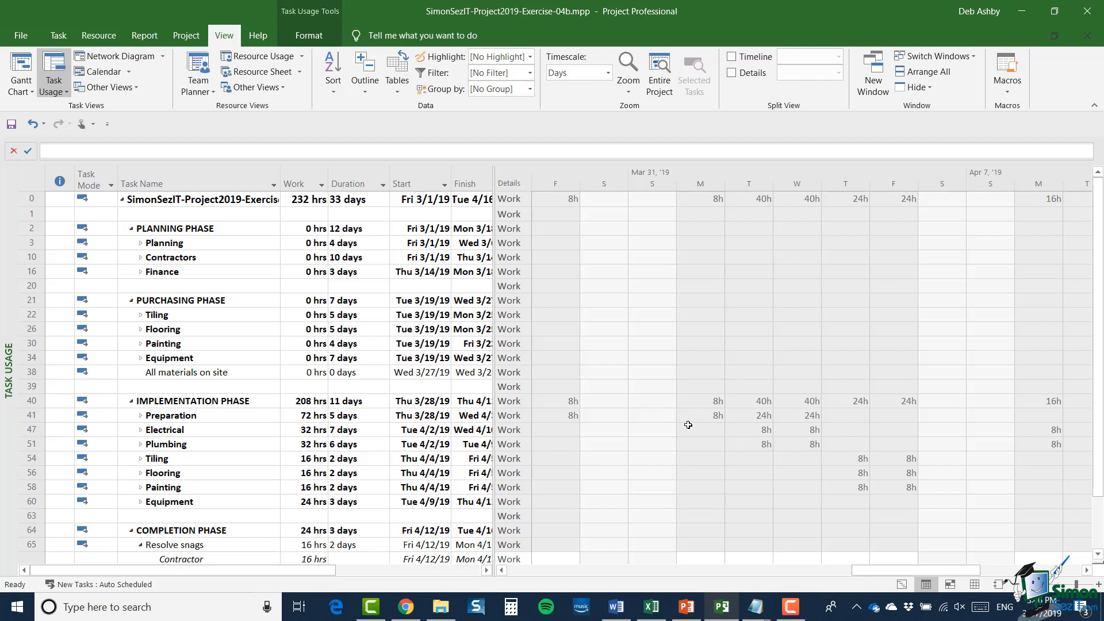
pyautogui.click(362, 90)
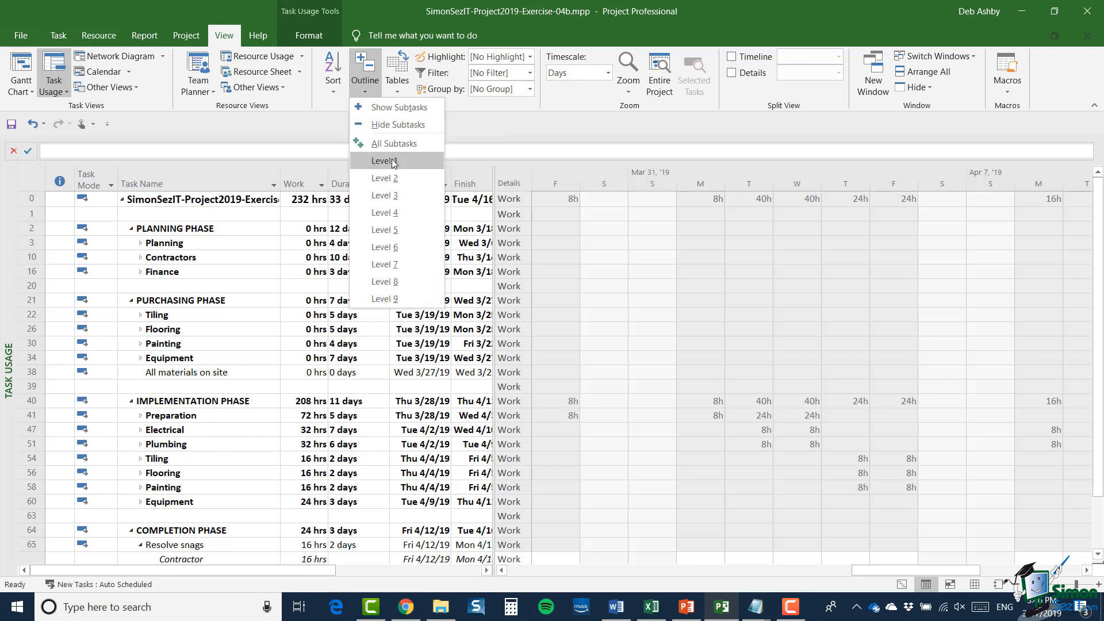
pyautogui.click(394, 163)
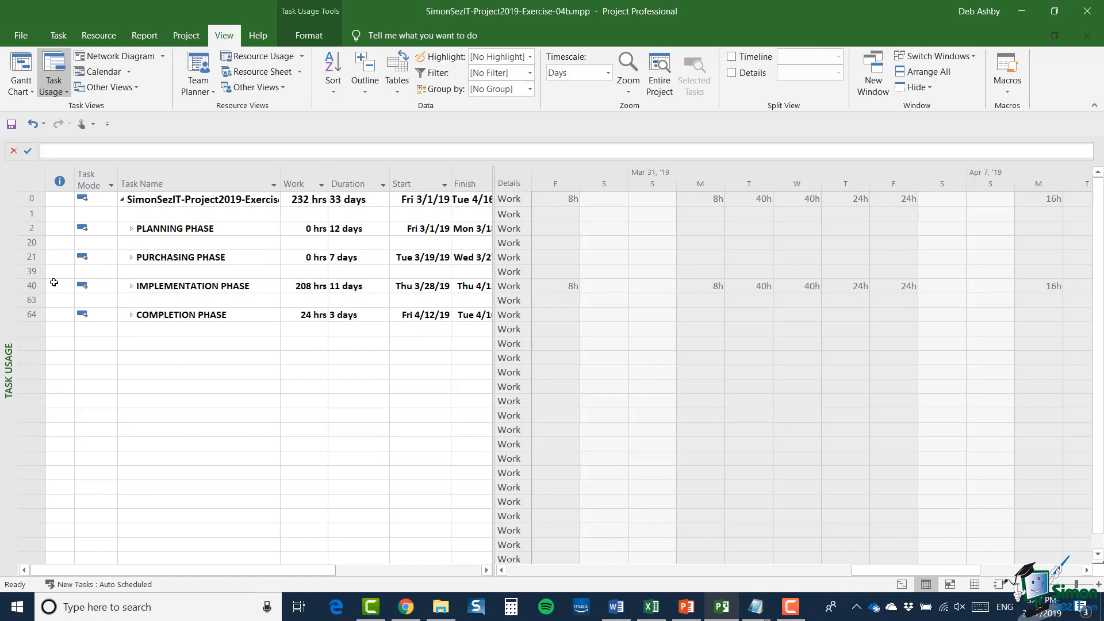
# - Check the work hours of the Implementation Phase and project summary rows, and set the timescale to Weeks
pyautogui.click(30, 286)
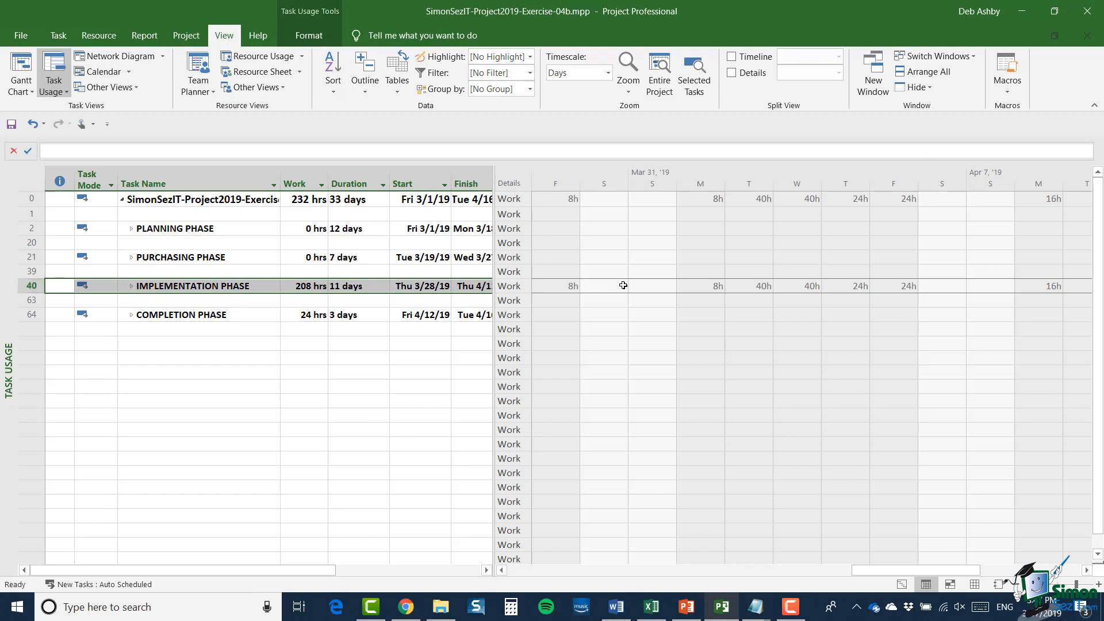
pyautogui.click(31, 198)
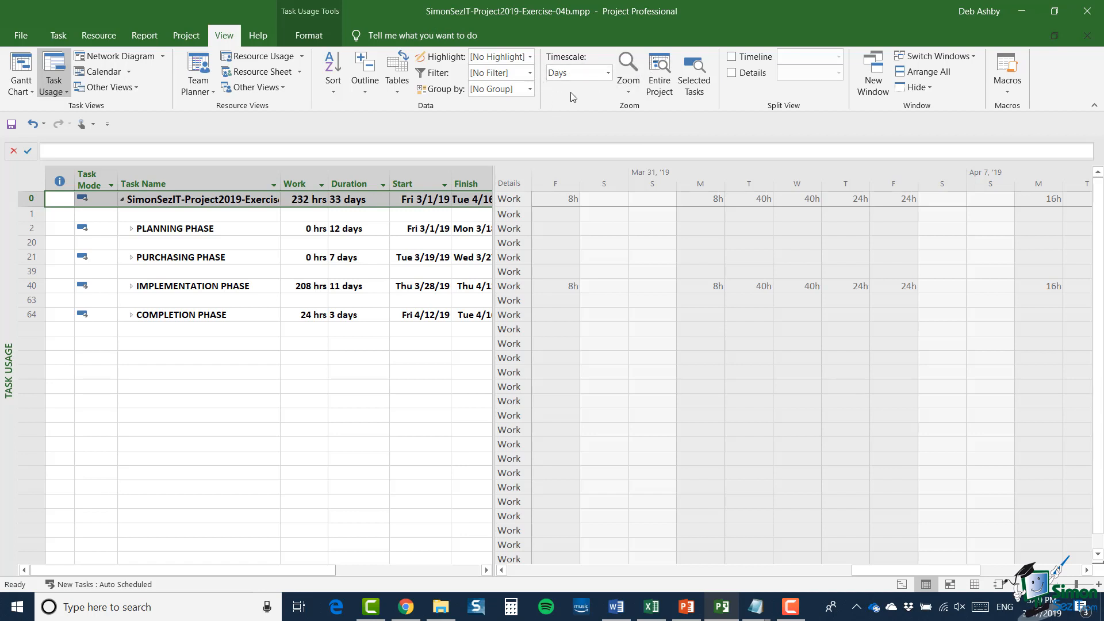
pyautogui.click(608, 73)
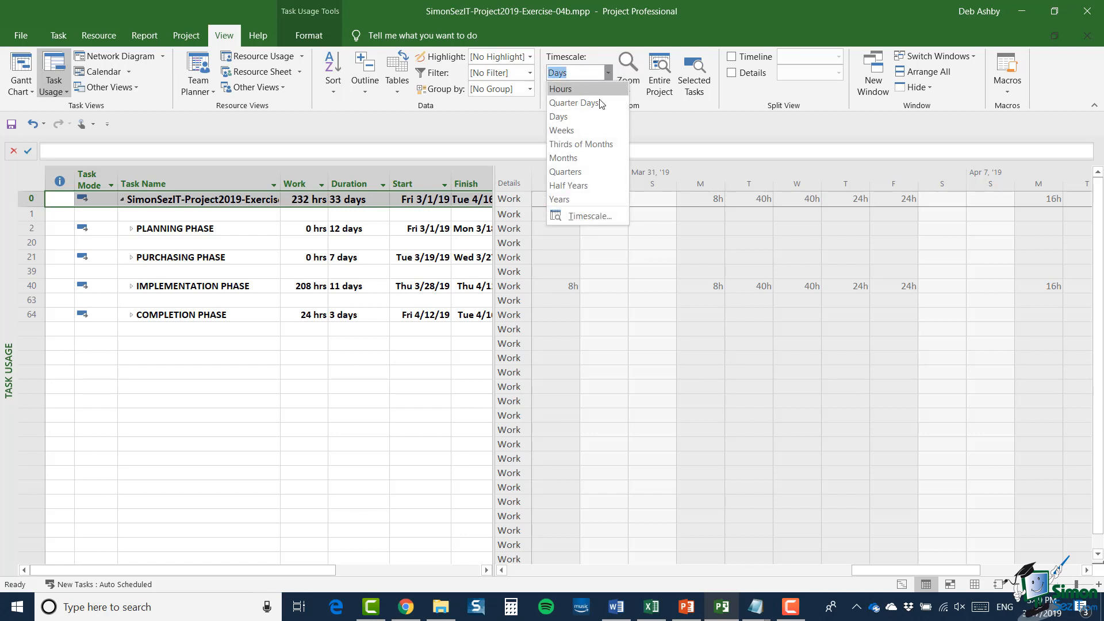
pyautogui.click(584, 129)
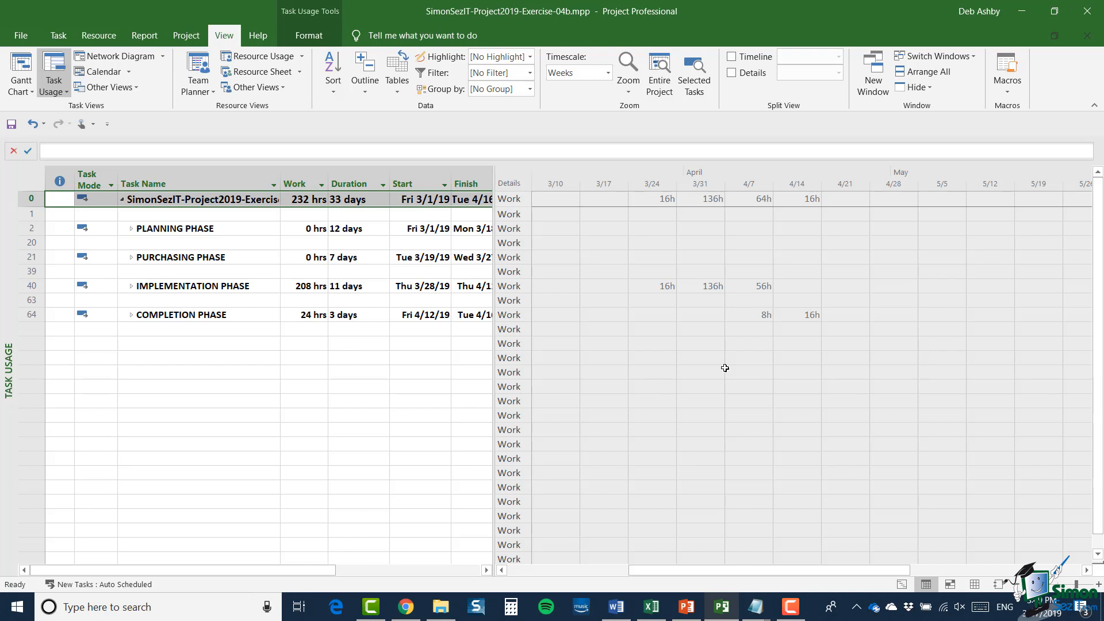
# - Fit the timescale to the entire project and zoom it out to 7-day intervals
pyautogui.click(659, 81)
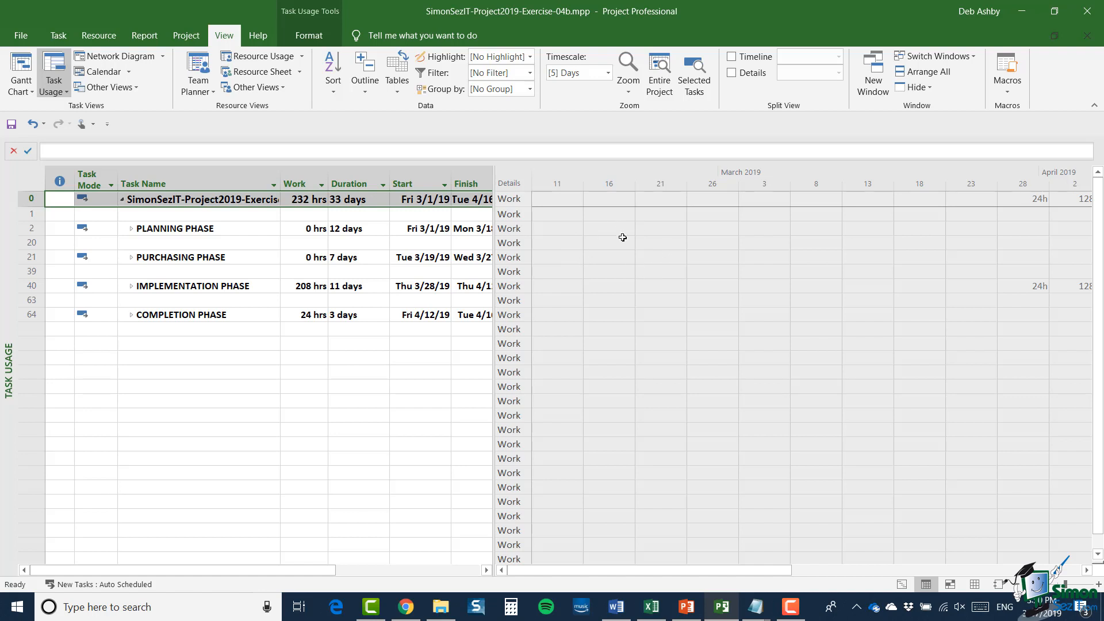
pyautogui.moveTo(676, 569)
pyautogui.mouseDown()
pyautogui.moveTo(726, 551)
pyautogui.moveTo(860, 571)
pyautogui.mouseUp()
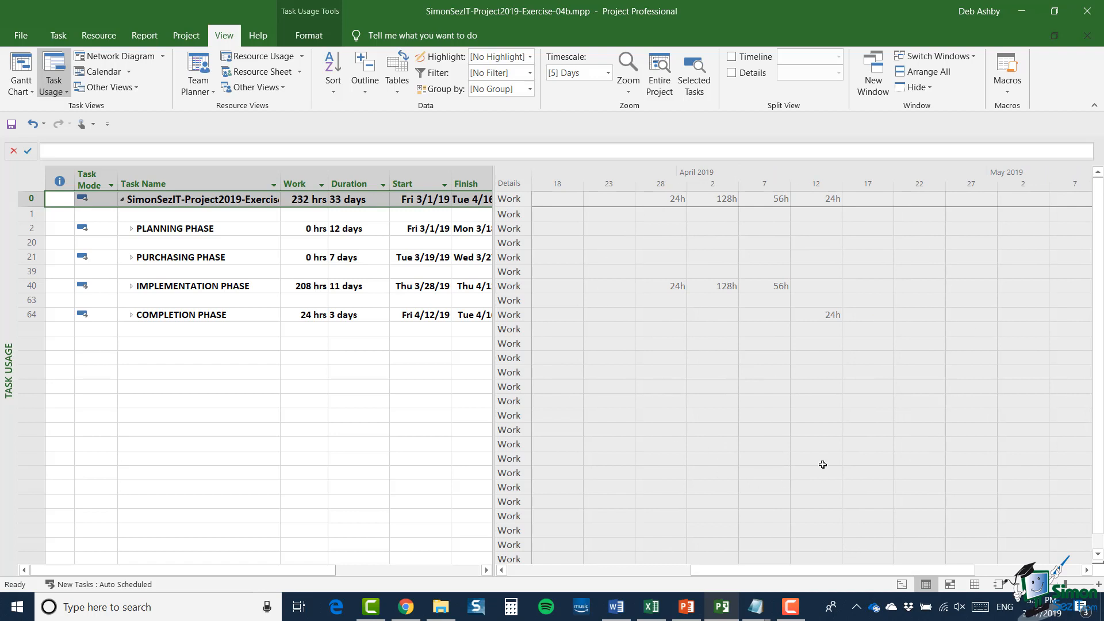
pyautogui.click(628, 86)
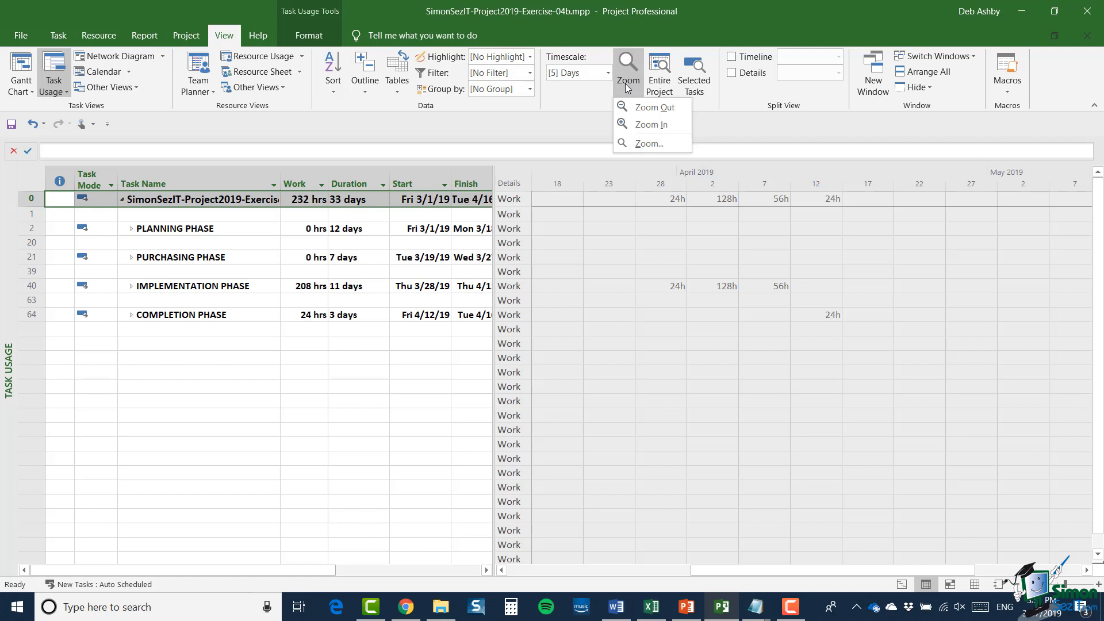
pyautogui.click(631, 130)
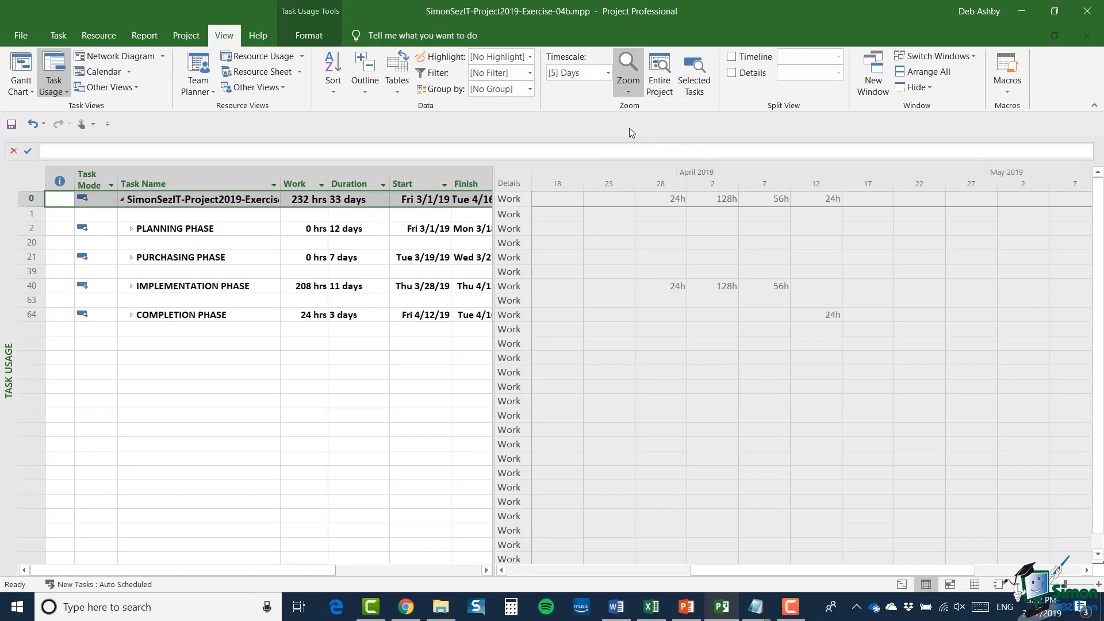
pyautogui.click(627, 93)
pyautogui.click(638, 111)
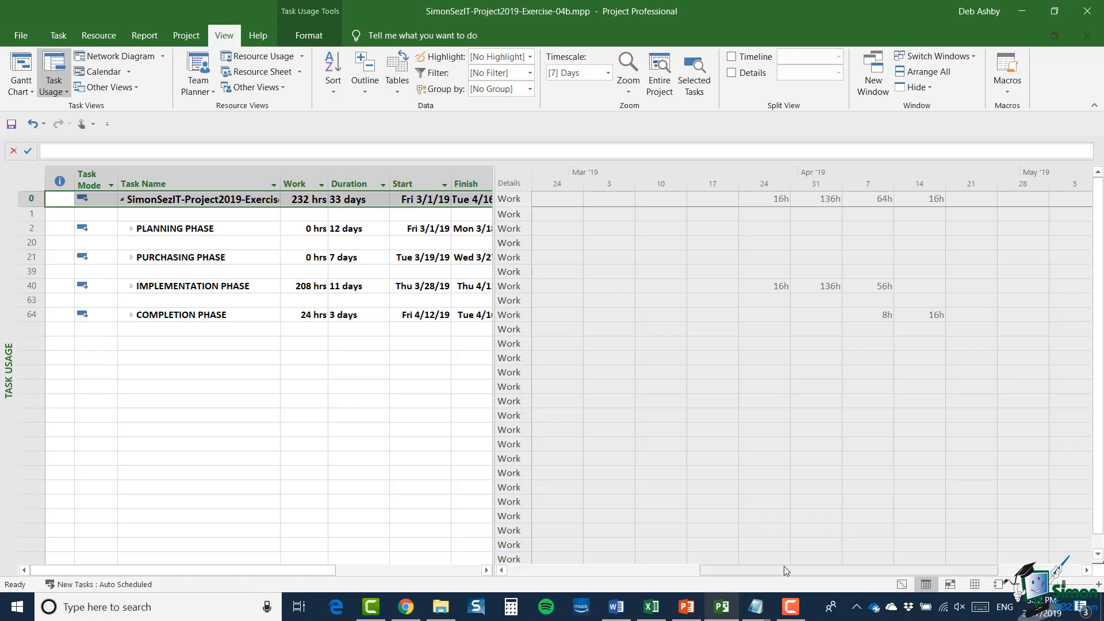
# - Refit the timescale to the entire project and check the phases' work hours around April 2019
pyautogui.moveTo(784, 566); pyautogui.dragTo(742, 565)
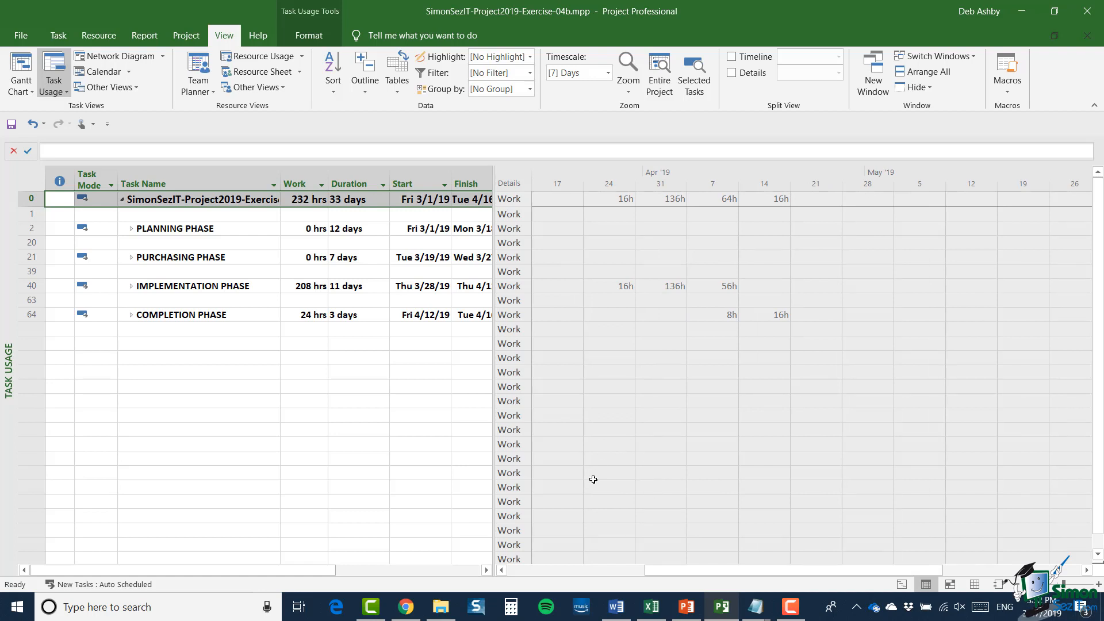
pyautogui.click(667, 78)
pyautogui.moveTo(787, 571); pyautogui.dragTo(839, 571)
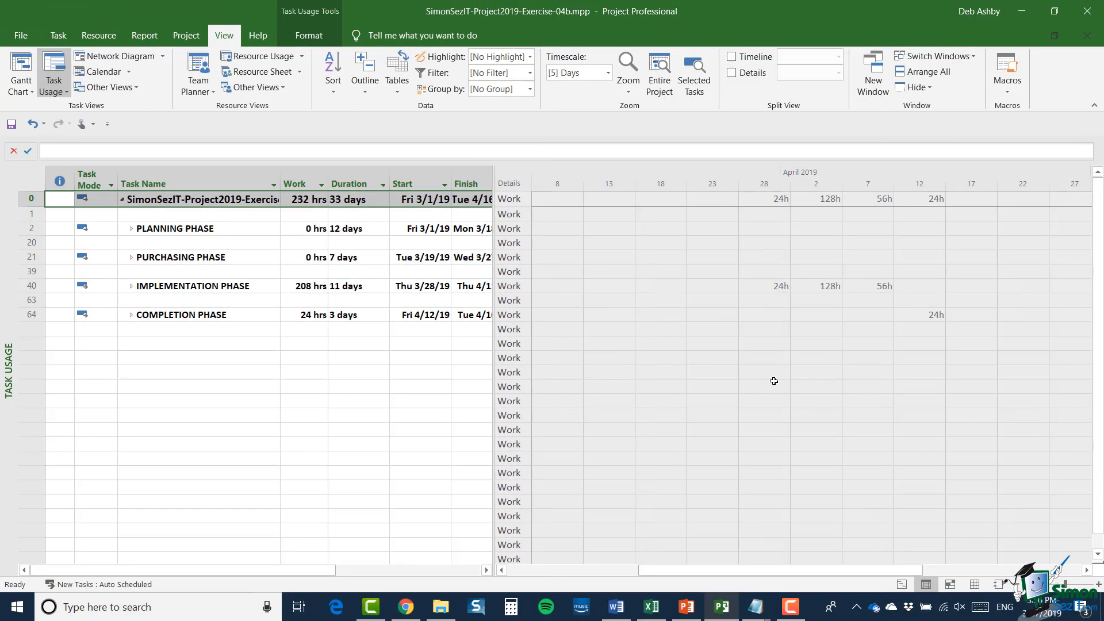
# - Open the timescale settings, review the tier formatting, and show three tiers (Top, Middle, Bottom)
pyautogui.rightClick(866, 171)
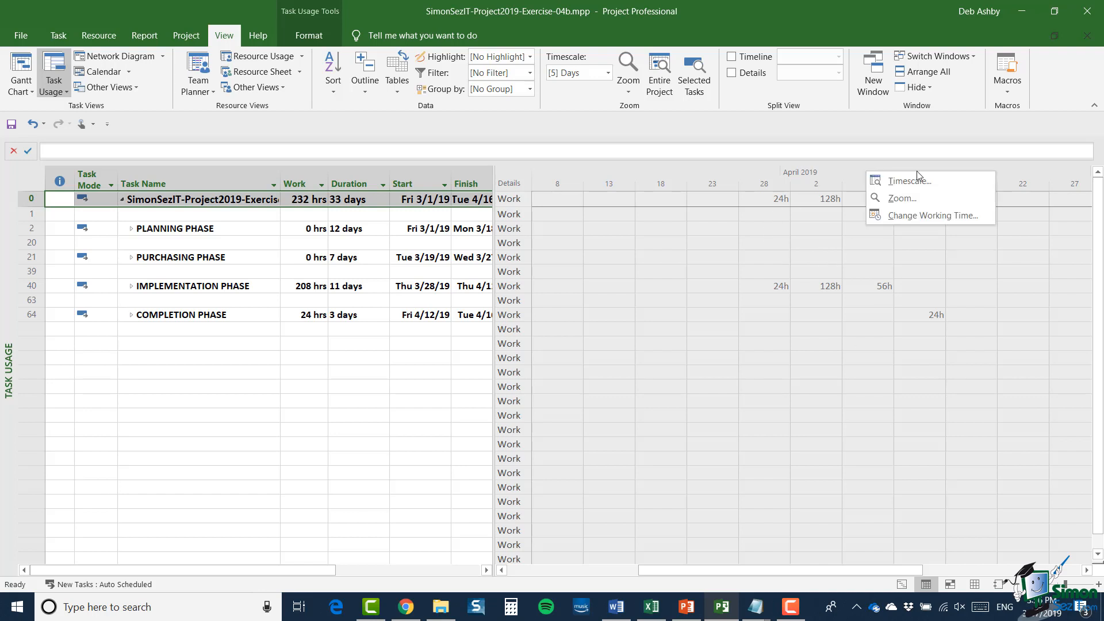
pyautogui.click(931, 180)
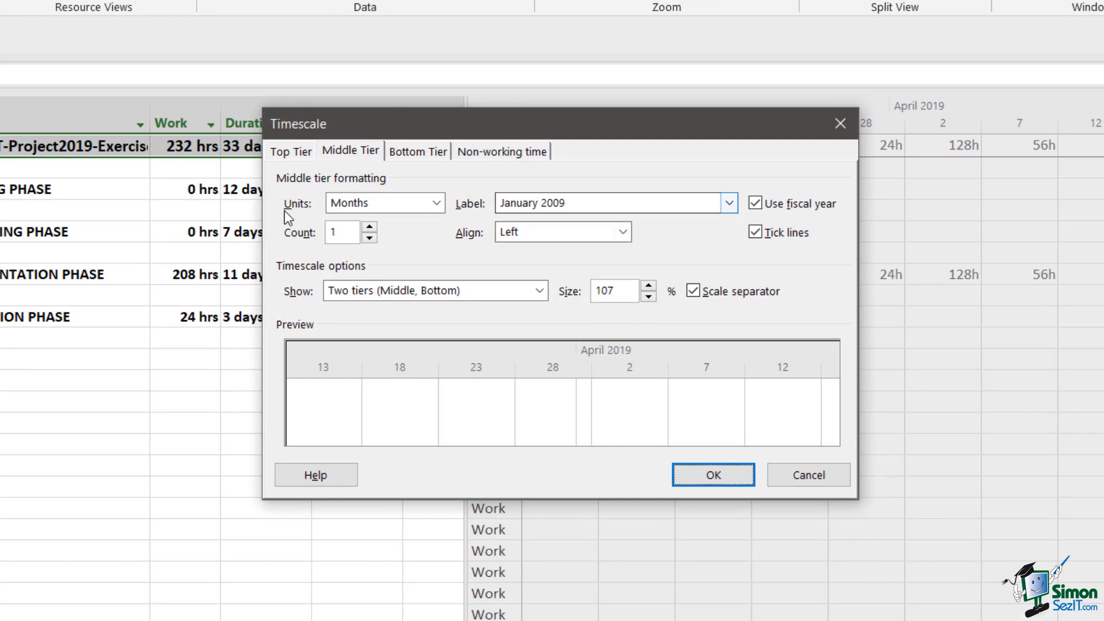
pyautogui.click(287, 153)
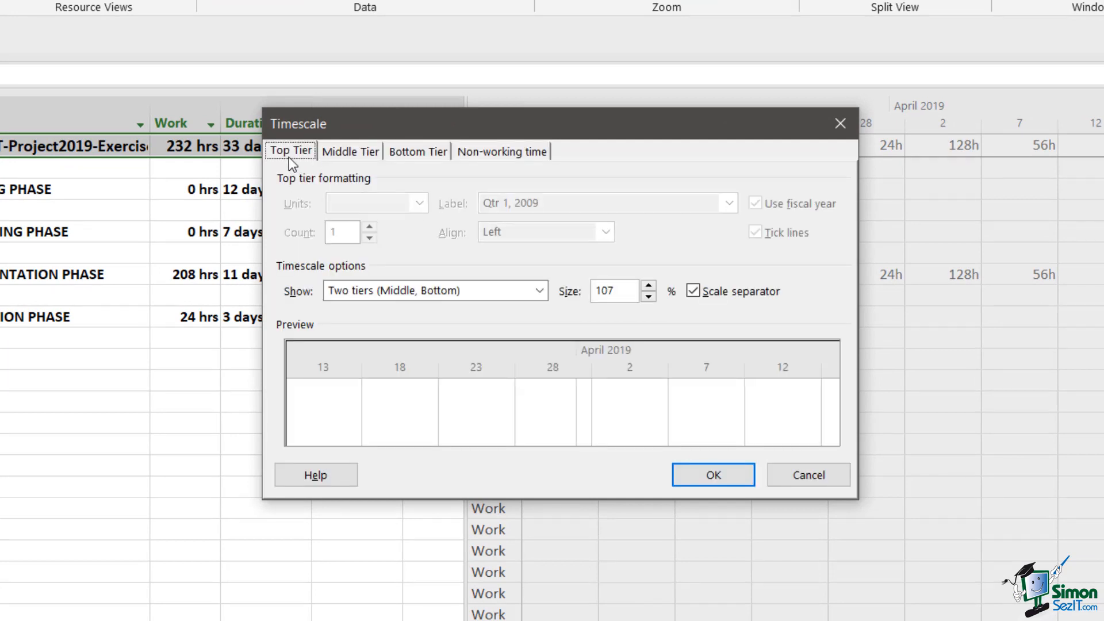
pyautogui.click(344, 150)
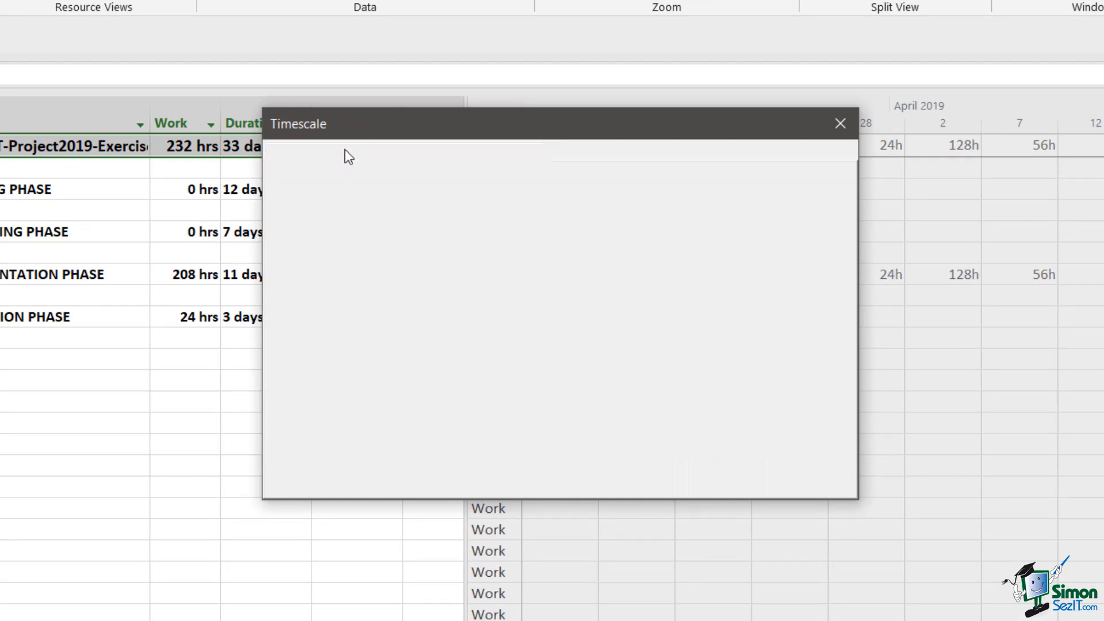
pyautogui.click(411, 154)
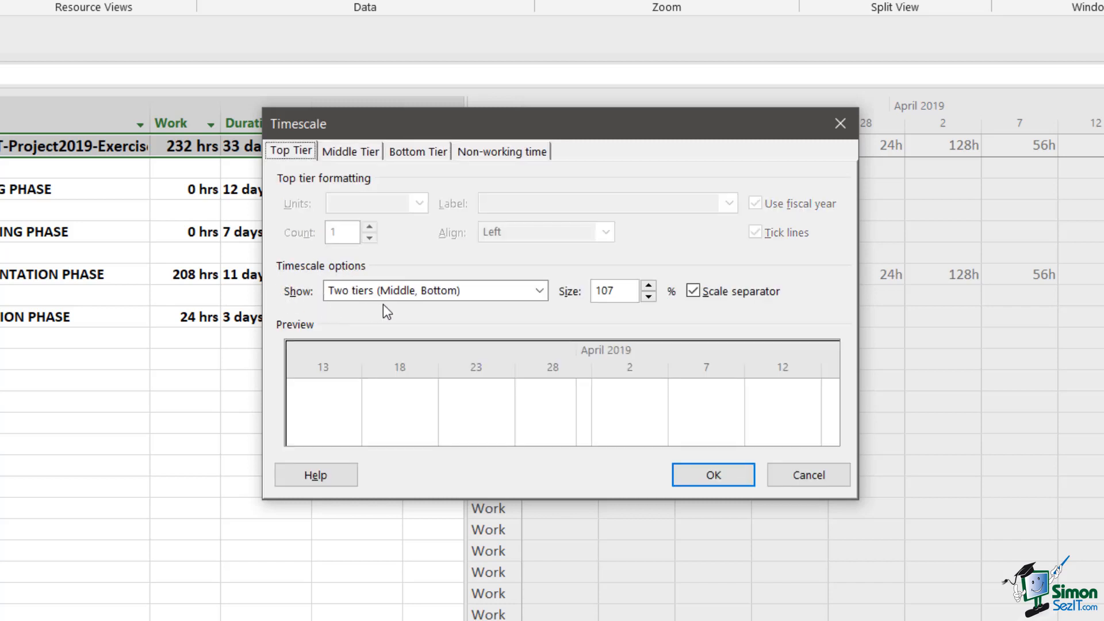
pyautogui.click(539, 291)
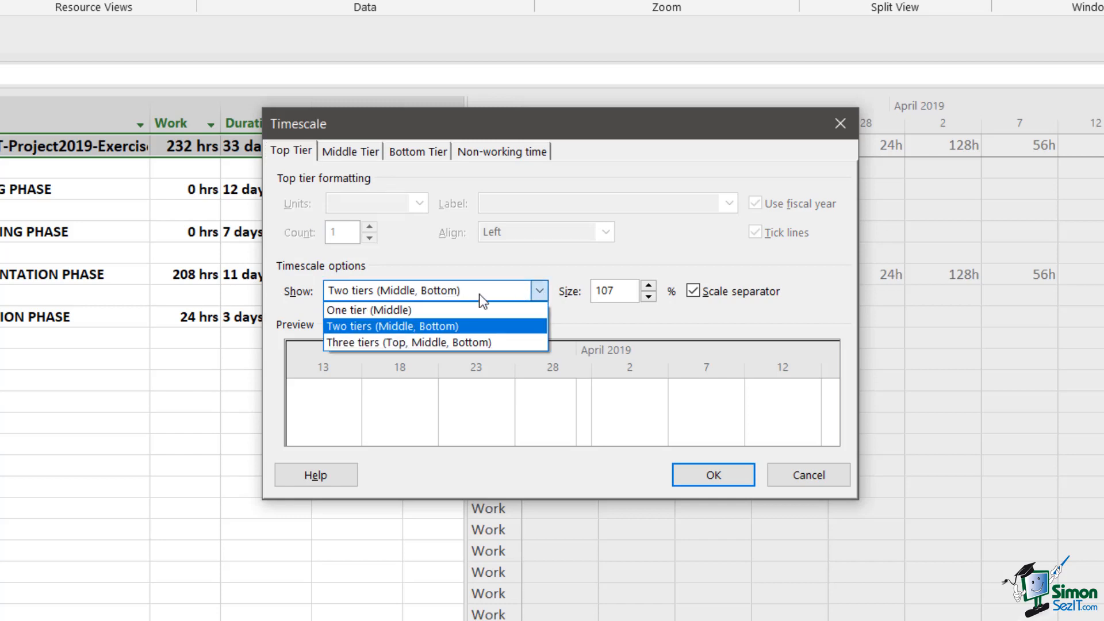
pyautogui.click(432, 342)
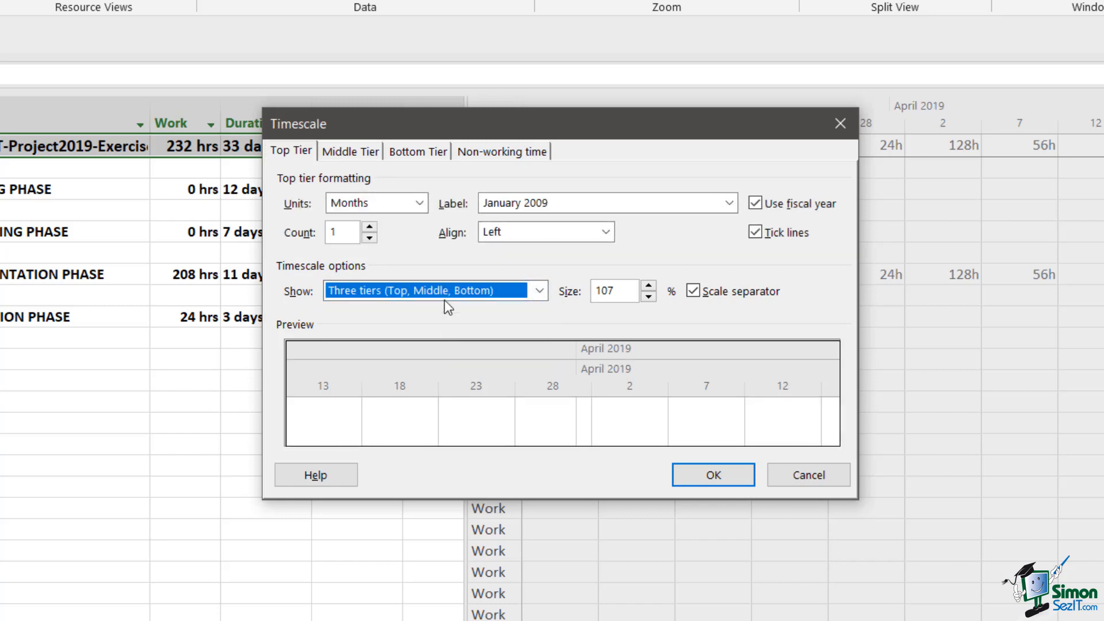
# - Format the timescale's top tier with Quarters as units and the label style Q1 '09, Q2 '09, ..
pyautogui.click(353, 153)
pyautogui.click(293, 152)
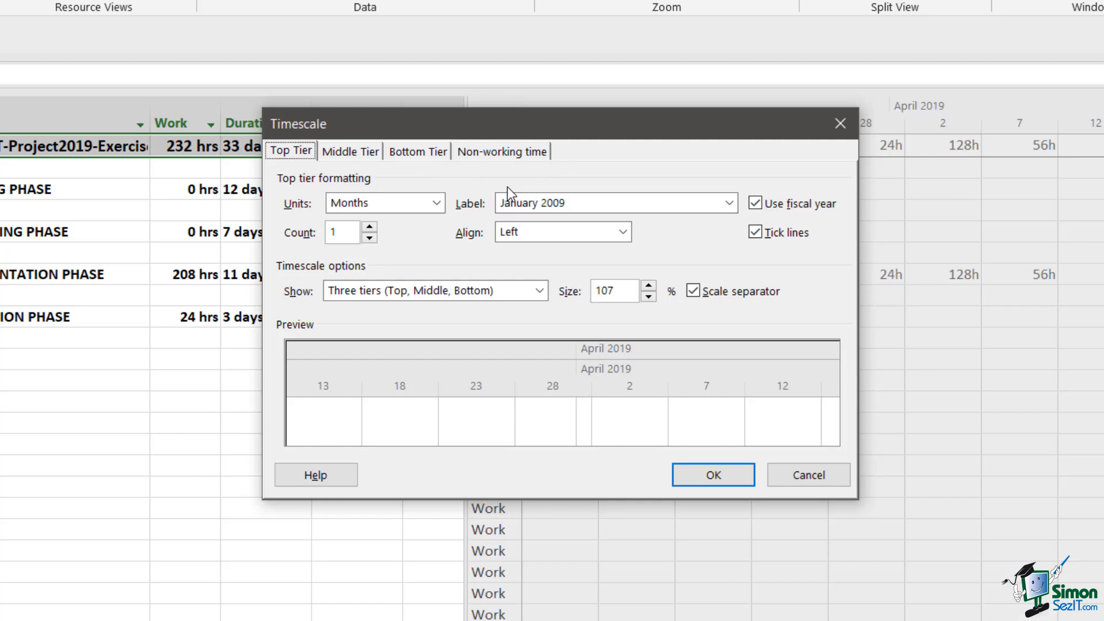
pyautogui.click(437, 203)
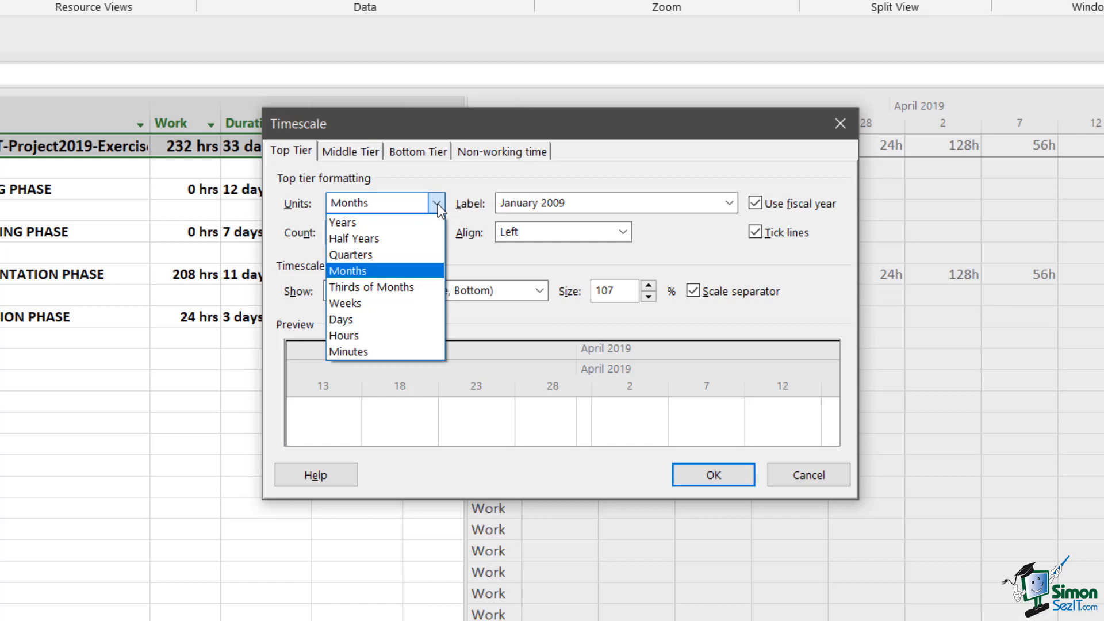
pyautogui.click(395, 254)
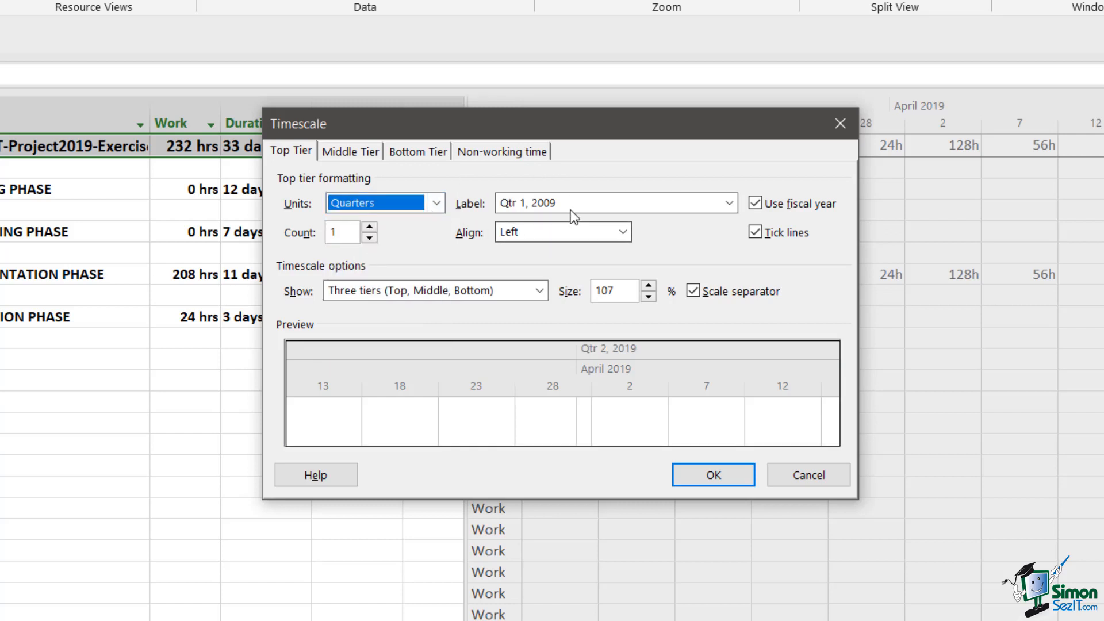
pyautogui.click(730, 199)
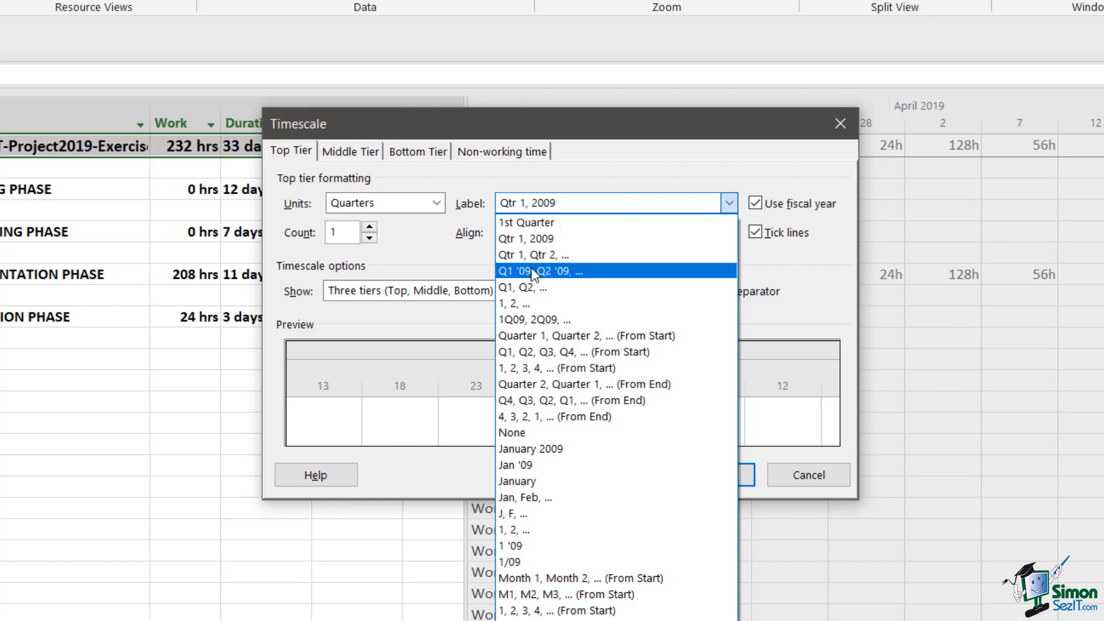
pyautogui.click(602, 271)
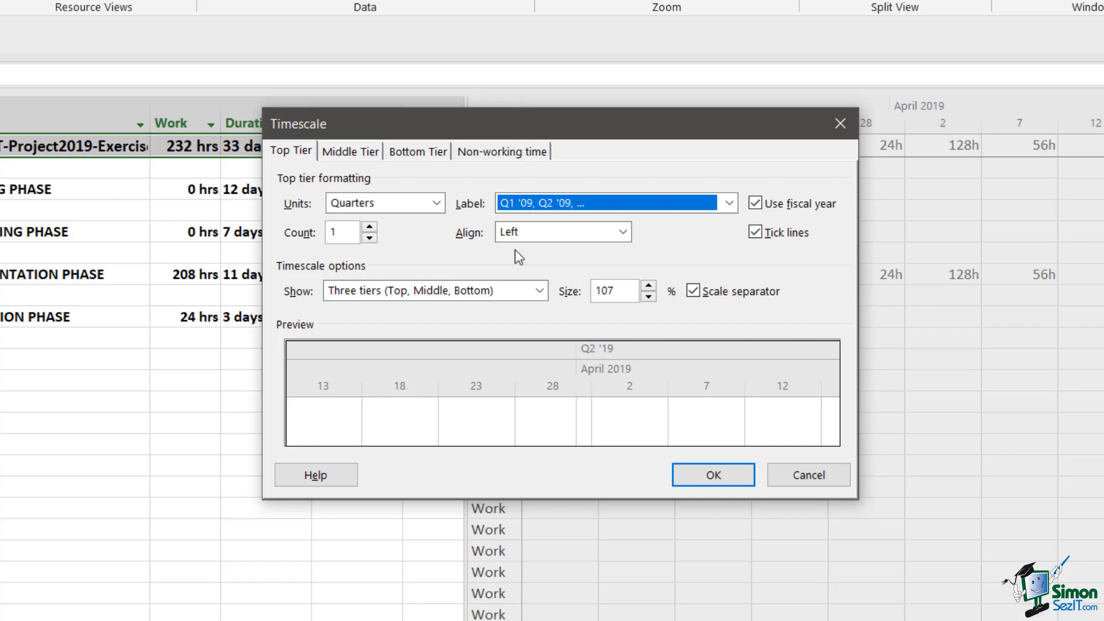
# - Format the timescale's middle tier with Months as units, the label style Jan '09 and a count of 2
pyautogui.click(352, 151)
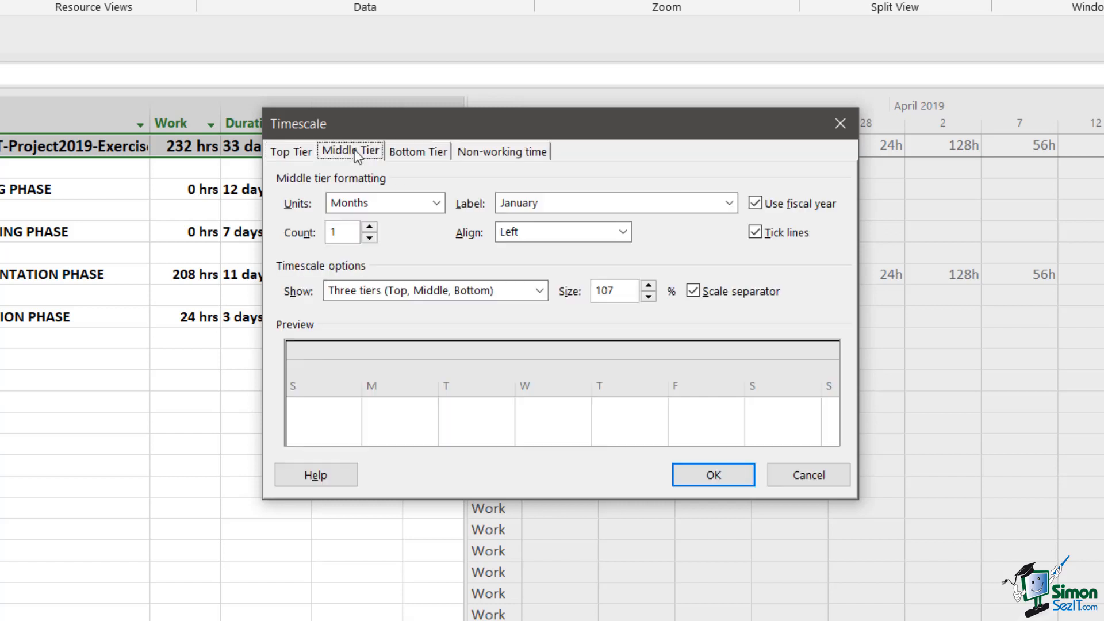
pyautogui.click(436, 203)
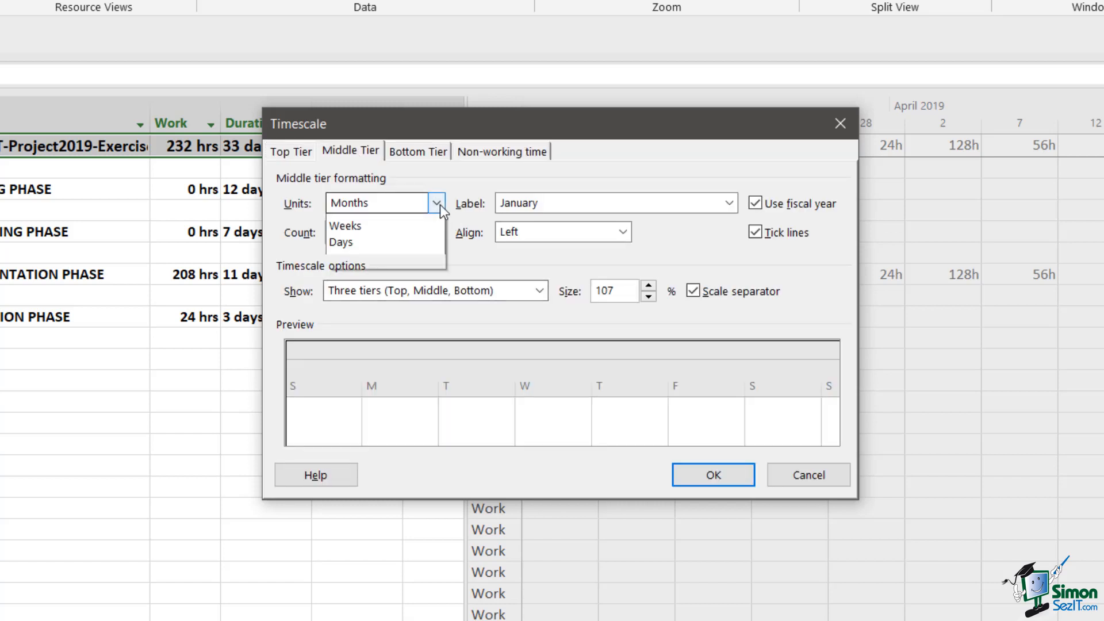
pyautogui.click(365, 271)
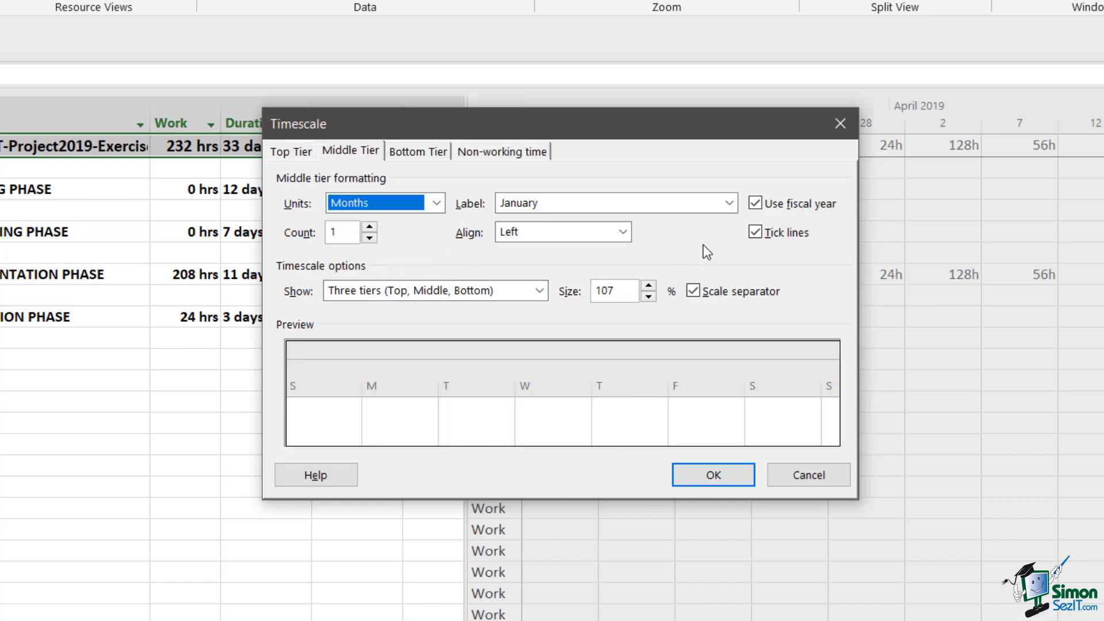
pyautogui.click(729, 203)
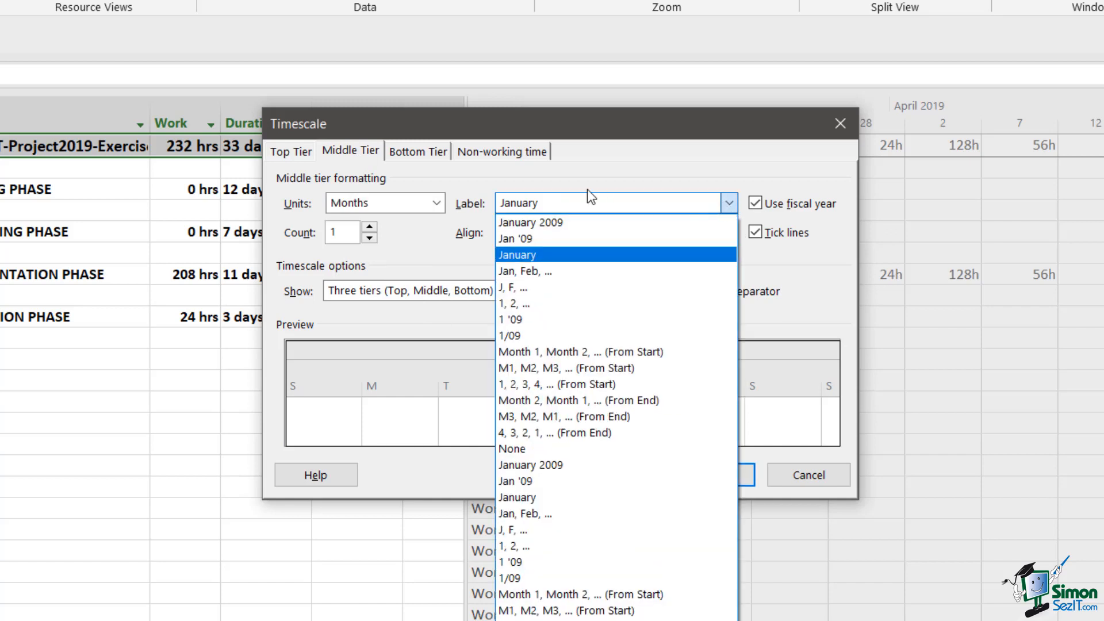
pyautogui.click(554, 243)
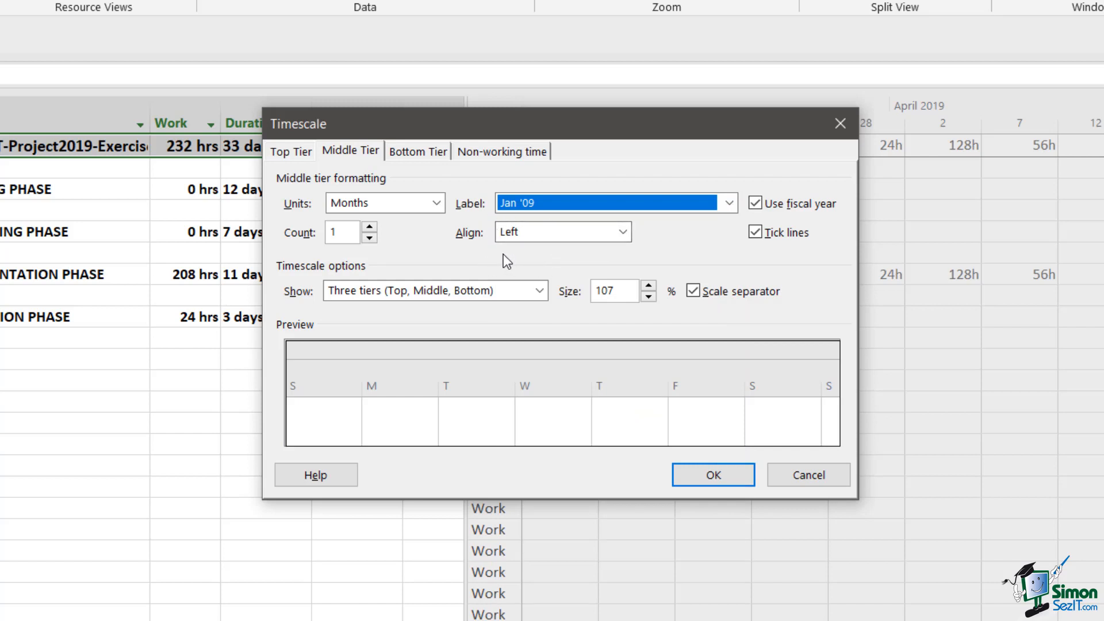
pyautogui.click(370, 228)
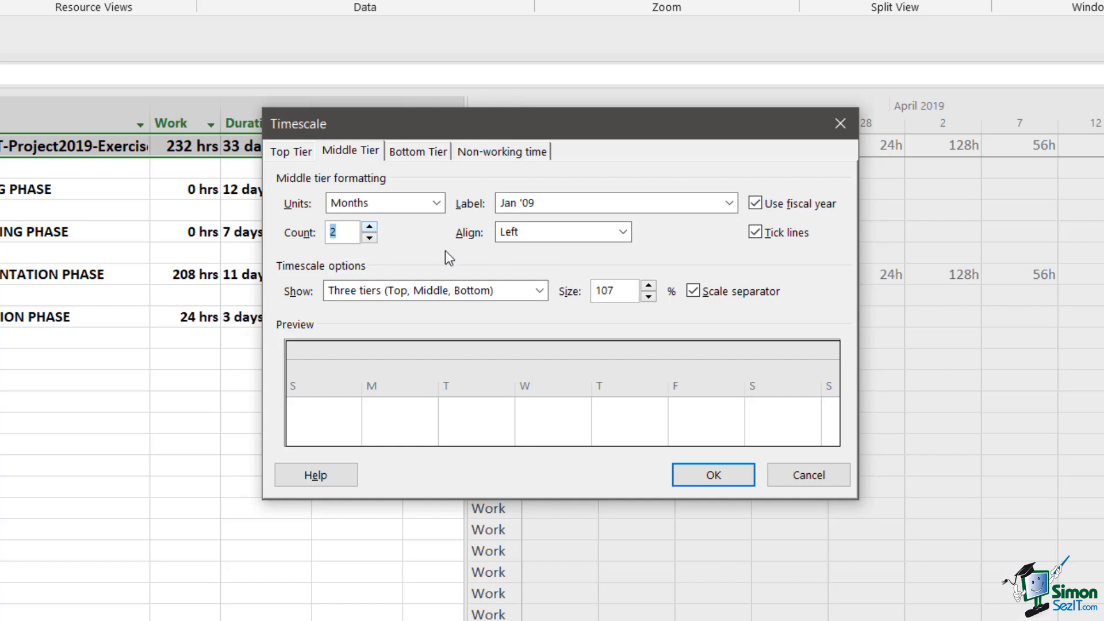
# - Format the bottom tier with Weeks as units, the label style Sun 1/25/09 and Center alignment, and apply the timescale settings
pyautogui.click(425, 153)
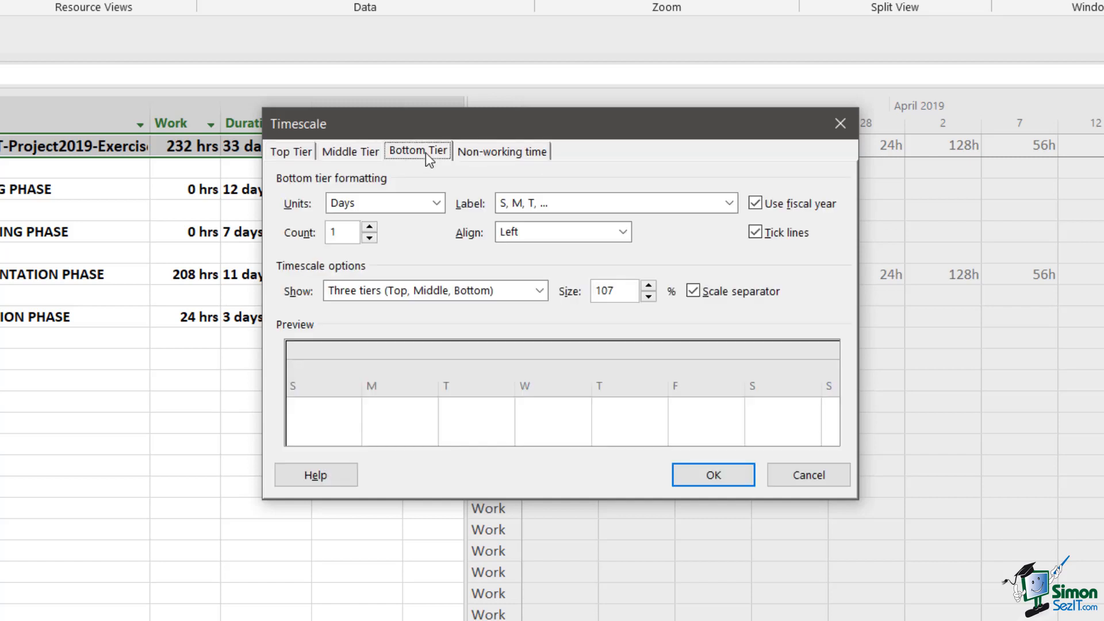
pyautogui.click(437, 204)
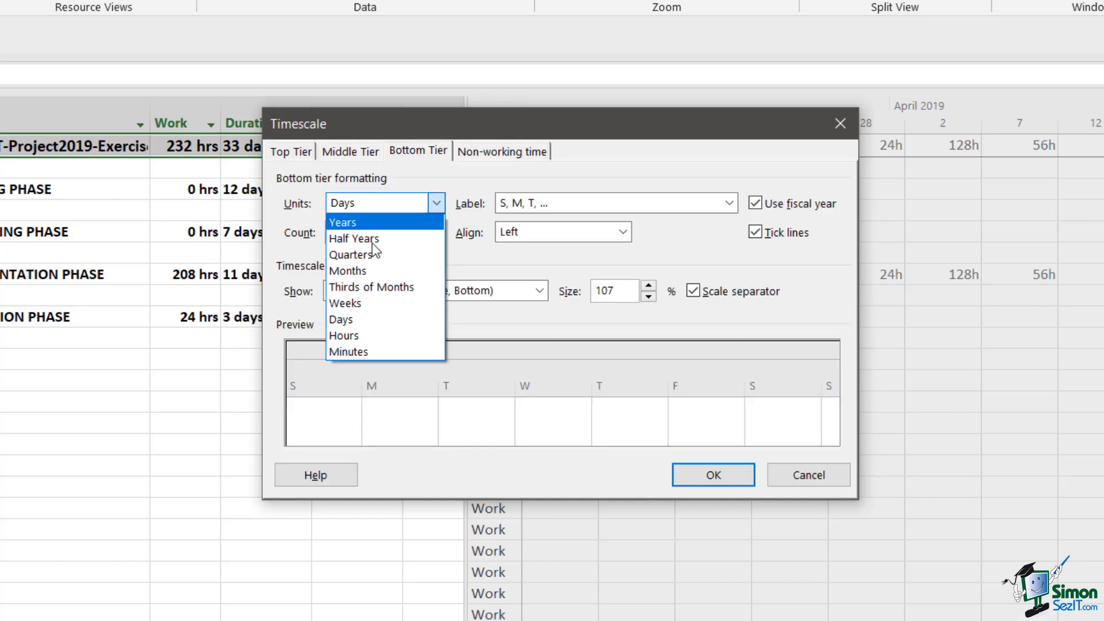
pyautogui.click(356, 303)
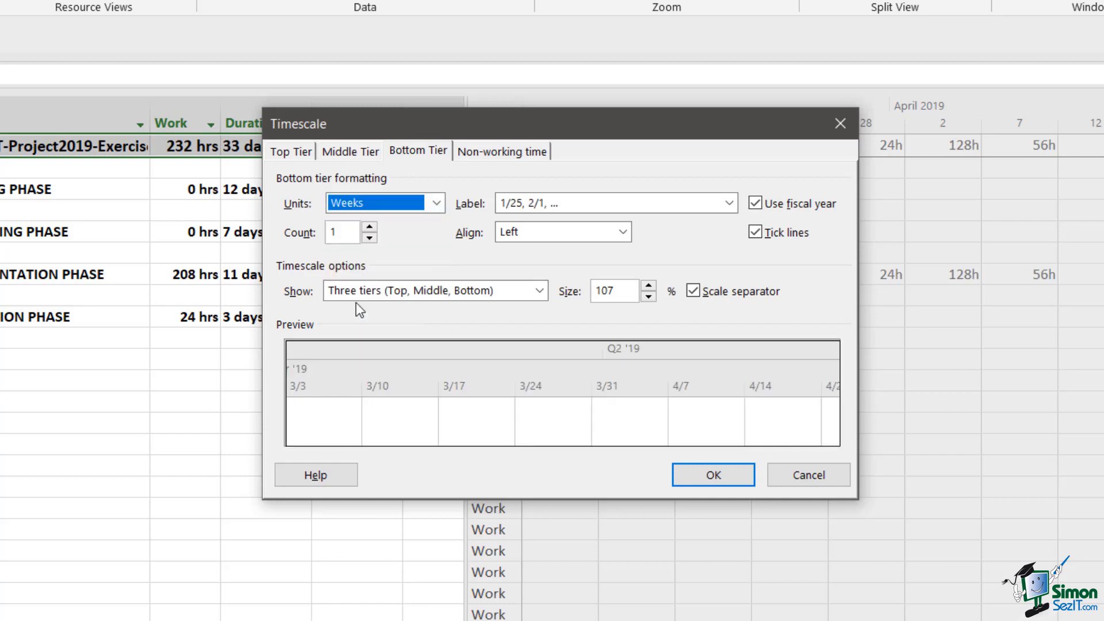
pyautogui.click(729, 203)
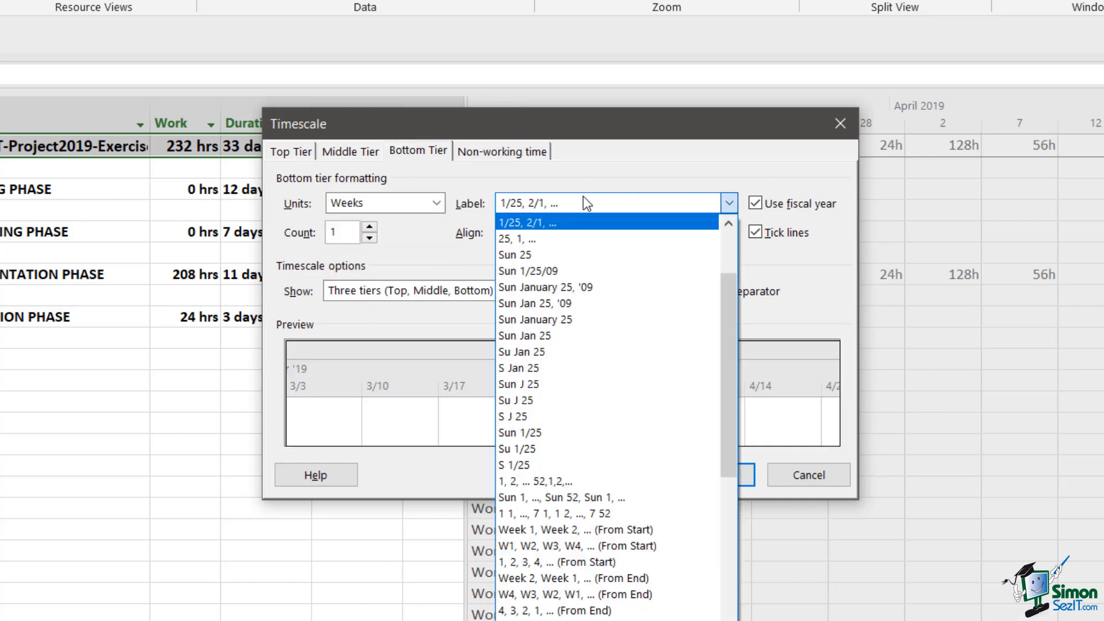
pyautogui.click(516, 271)
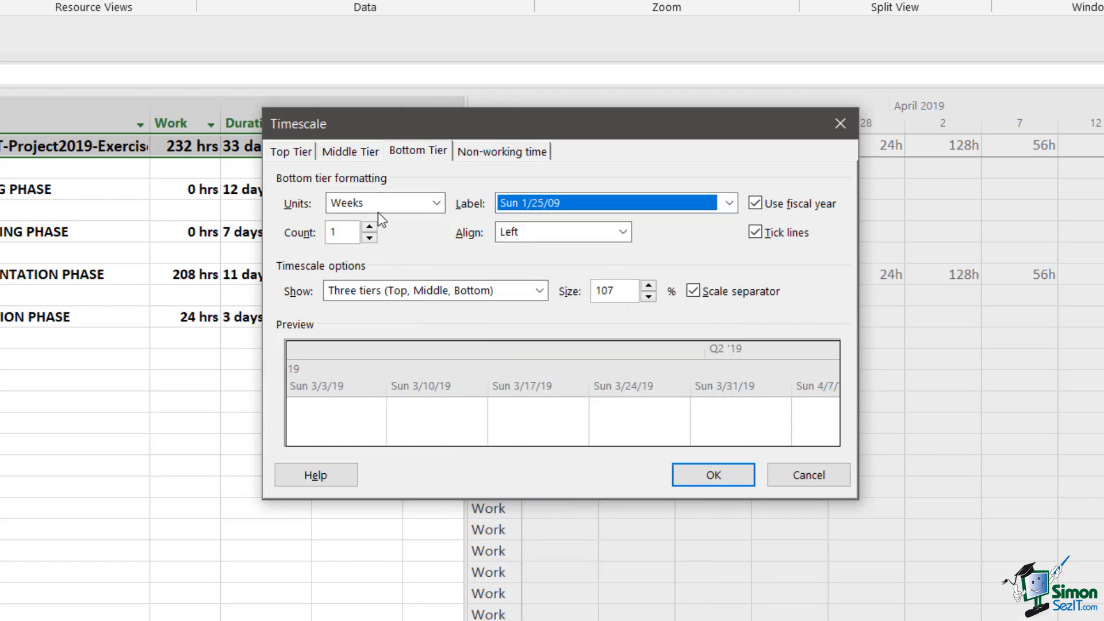
pyautogui.click(623, 232)
pyautogui.click(521, 265)
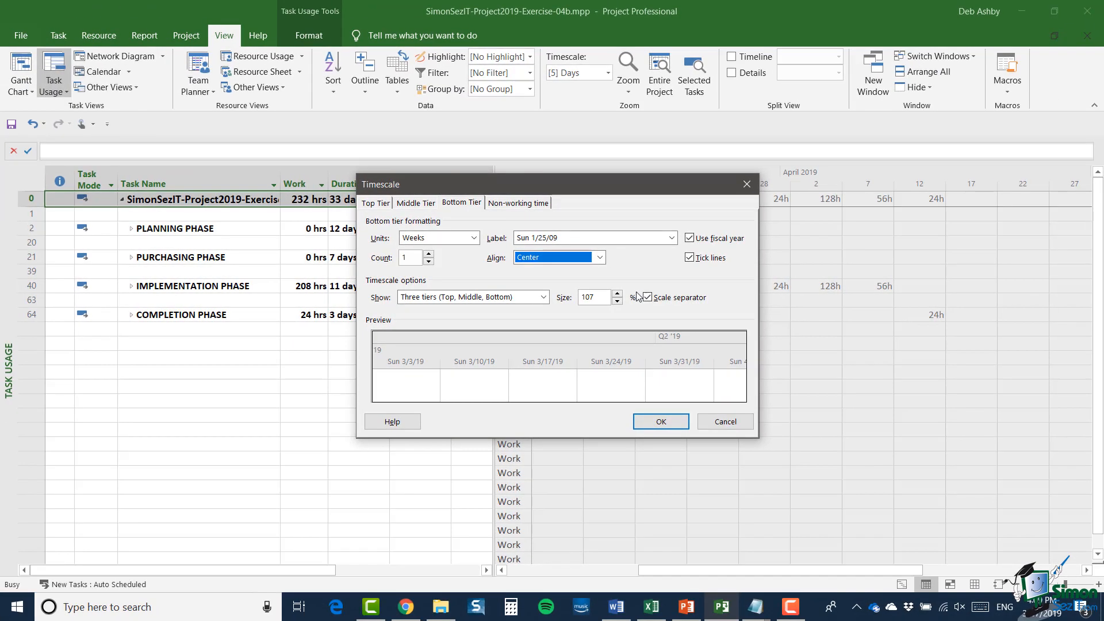
pyautogui.click(662, 422)
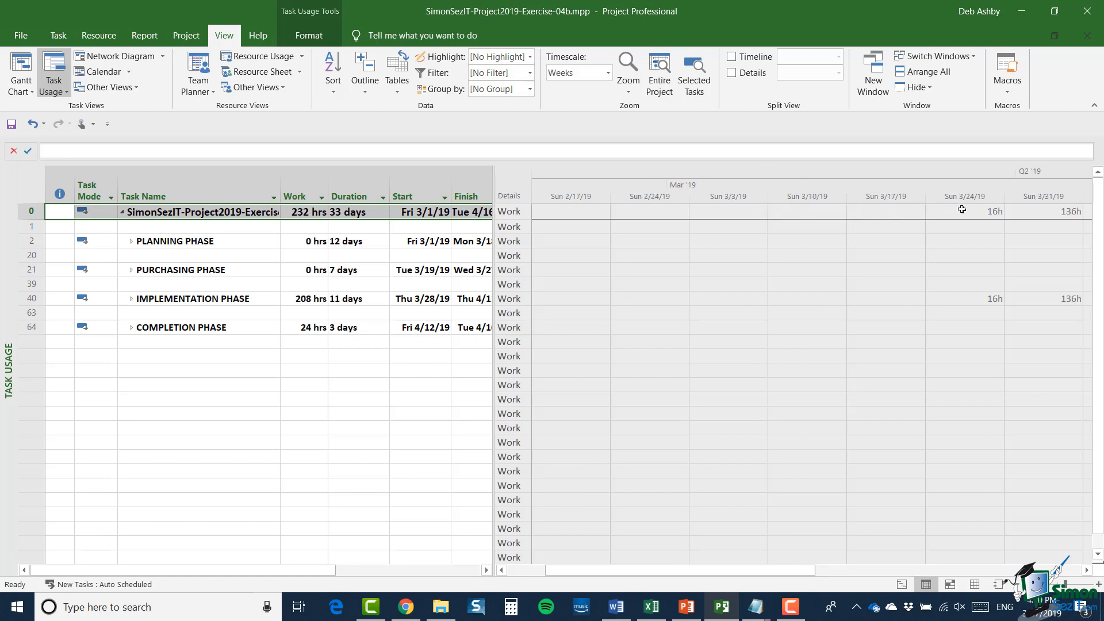
# - Reduce the timescale size to 75% in the timescale settings and apply it
pyautogui.click(864, 571)
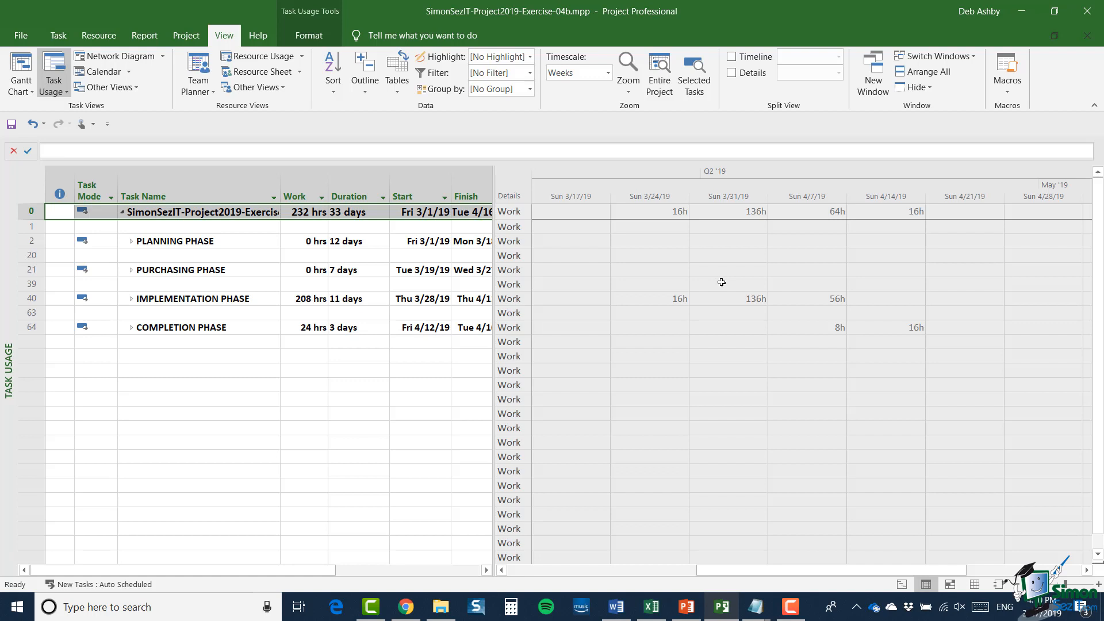
pyautogui.rightClick(763, 168)
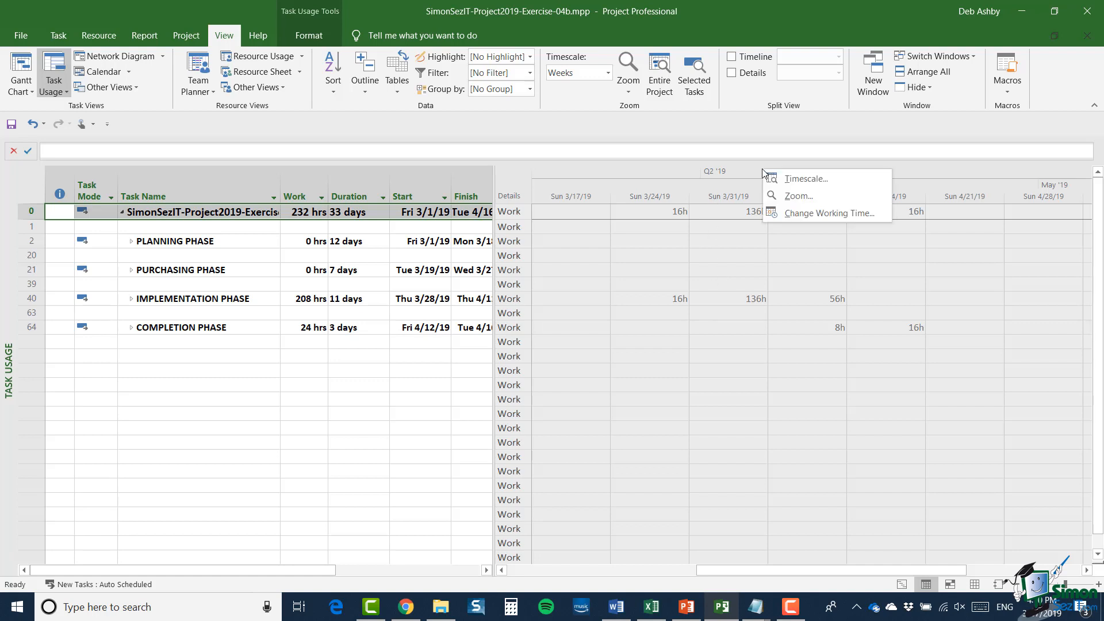
pyautogui.click(802, 182)
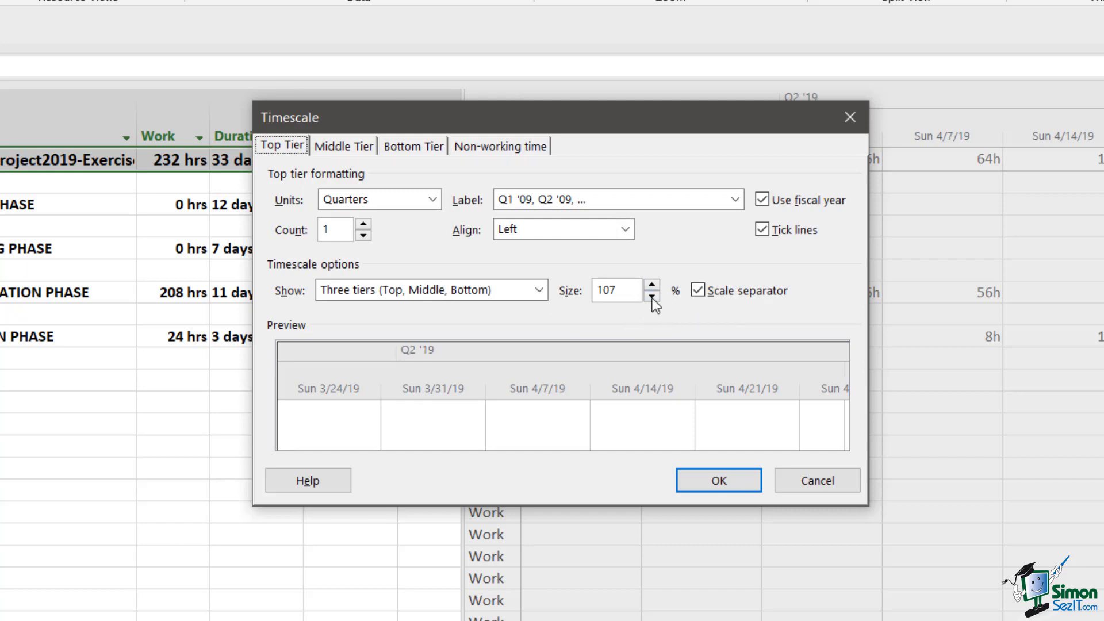
pyautogui.moveTo(623, 288); pyautogui.dragTo(592, 287)
pyautogui.write('75')
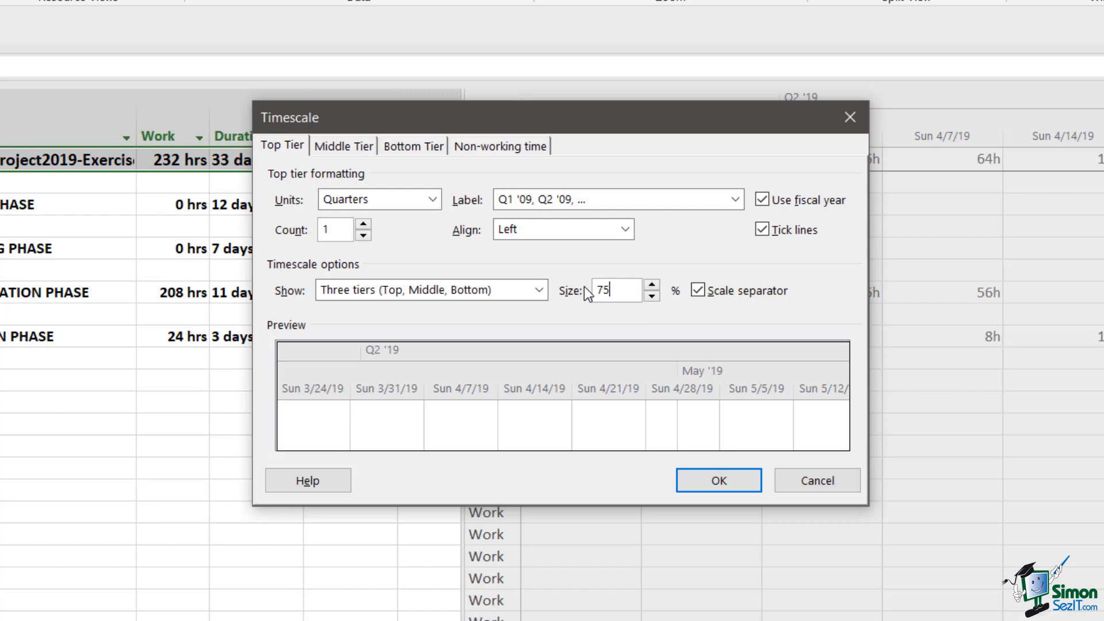
pyautogui.click(721, 484)
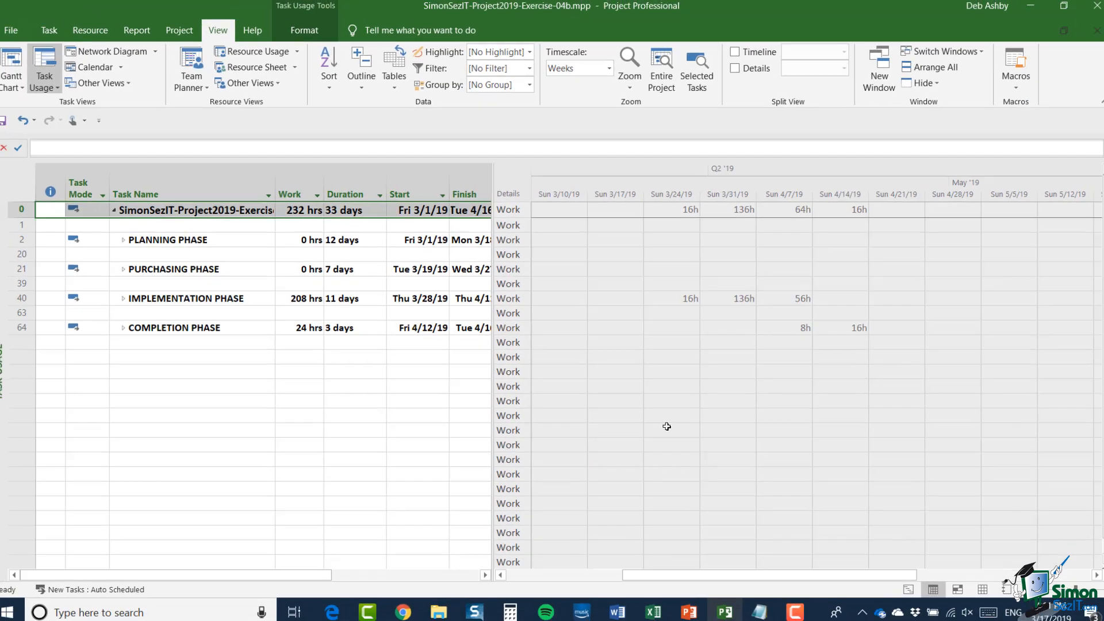